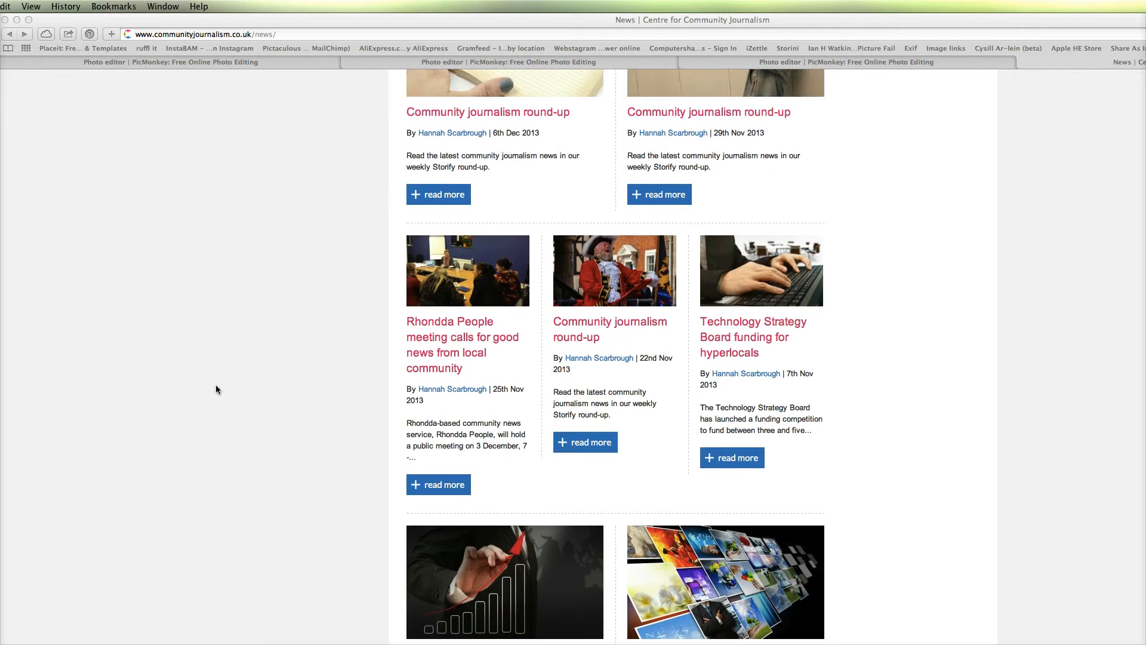
Switch from the news page to PicMonkey and create a custom design canvas of 650 × 450 pixels.
{"action": "scroll", "coordinate": [216, 389], "scroll_direction": "up", "scroll_amount": 8}
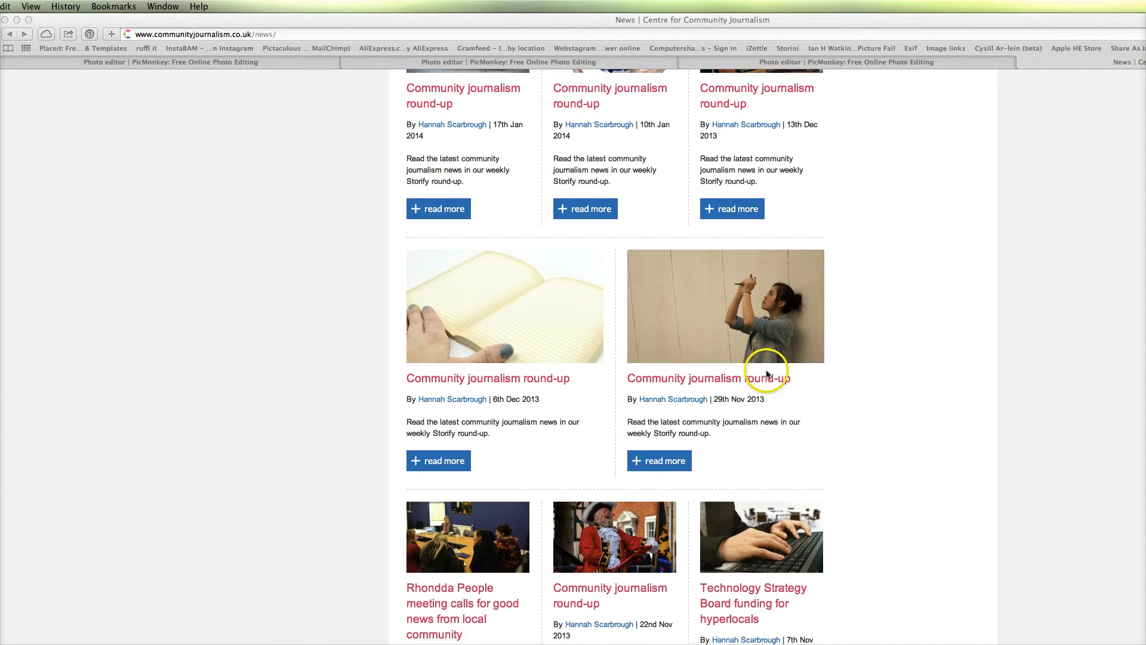
{"action": "scroll", "coordinate": [297, 395], "scroll_direction": "down", "scroll_amount": 20}
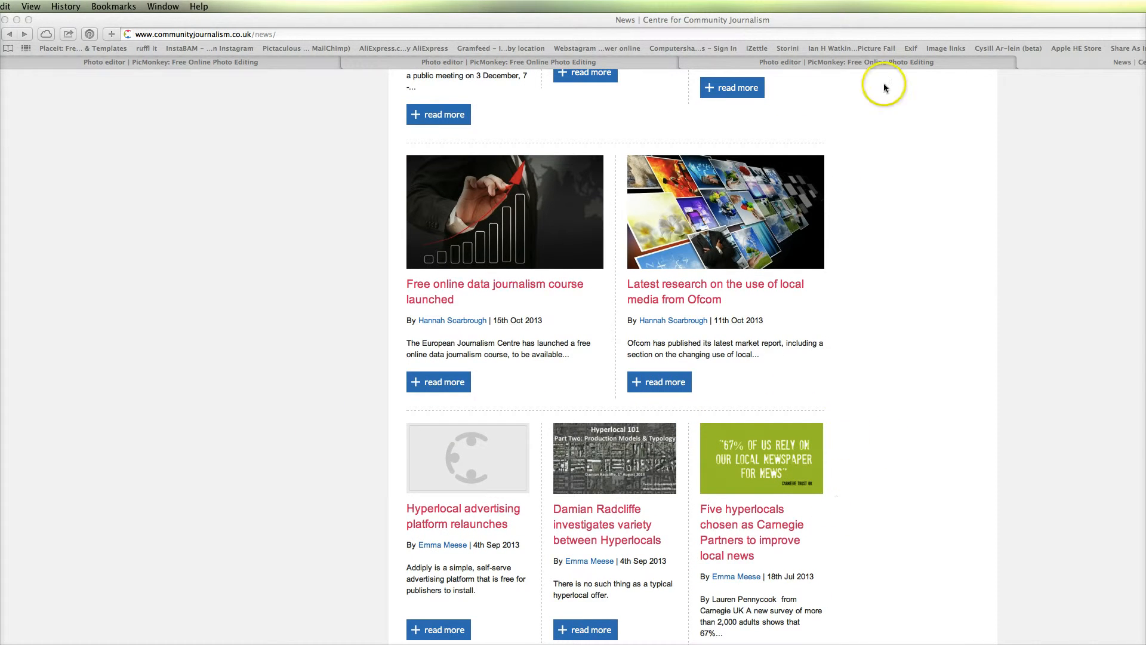
{"action": "left_click", "coordinate": [886, 63]}
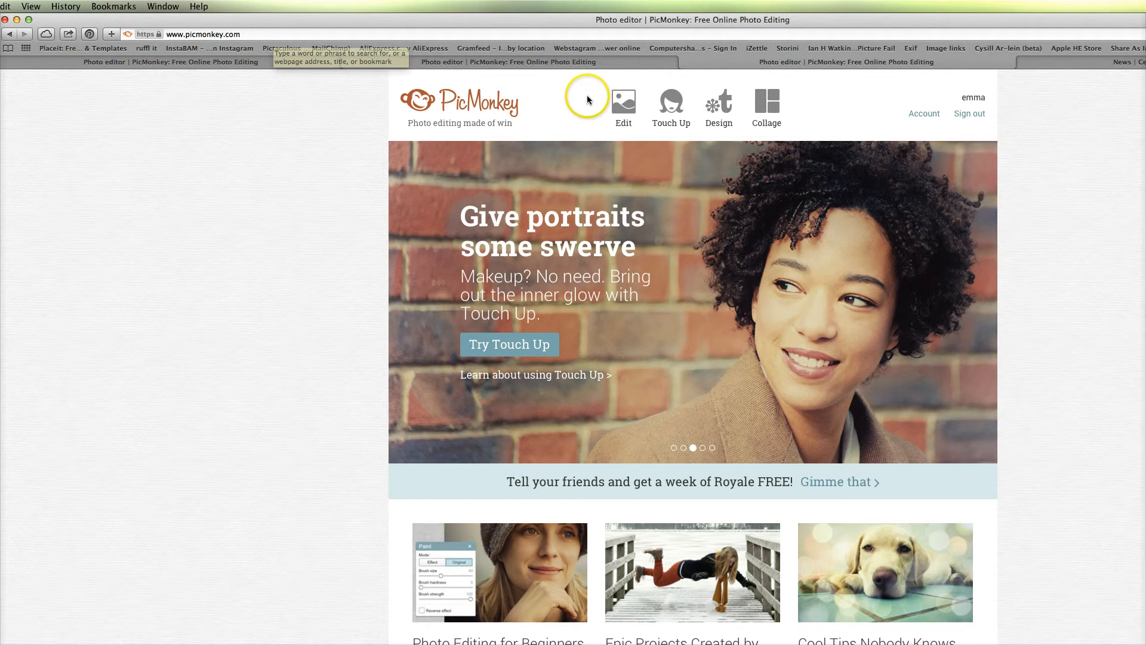
{"action": "mouse_move", "coordinate": [590, 95]}
{"action": "mouse_move", "coordinate": [727, 104]}
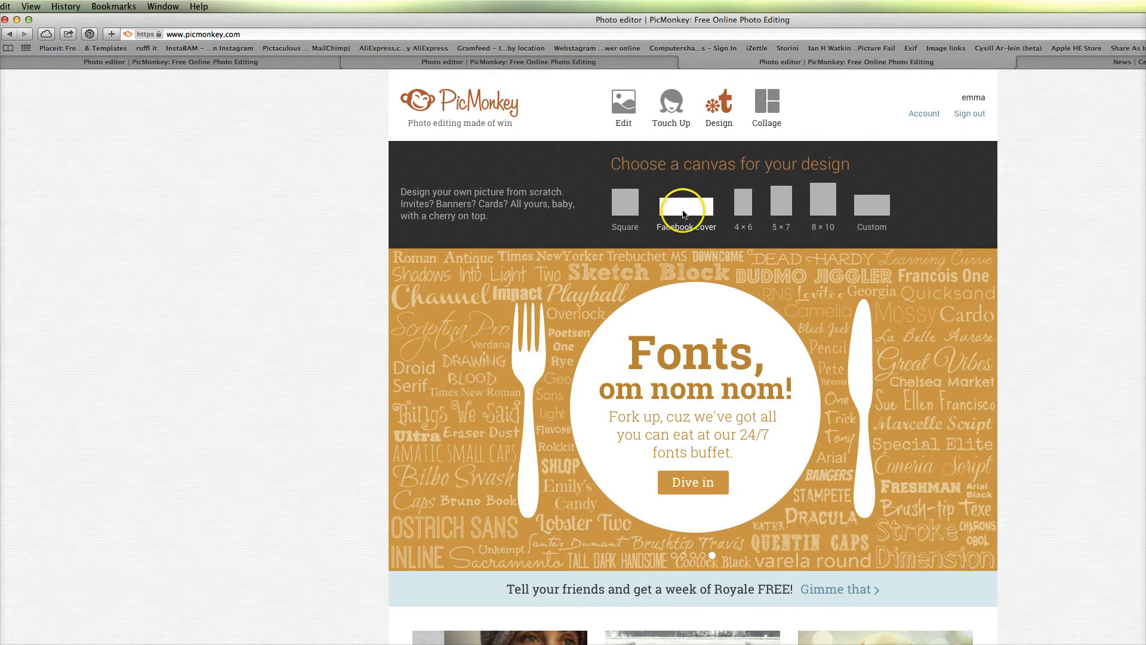
{"action": "left_click", "coordinate": [873, 213]}
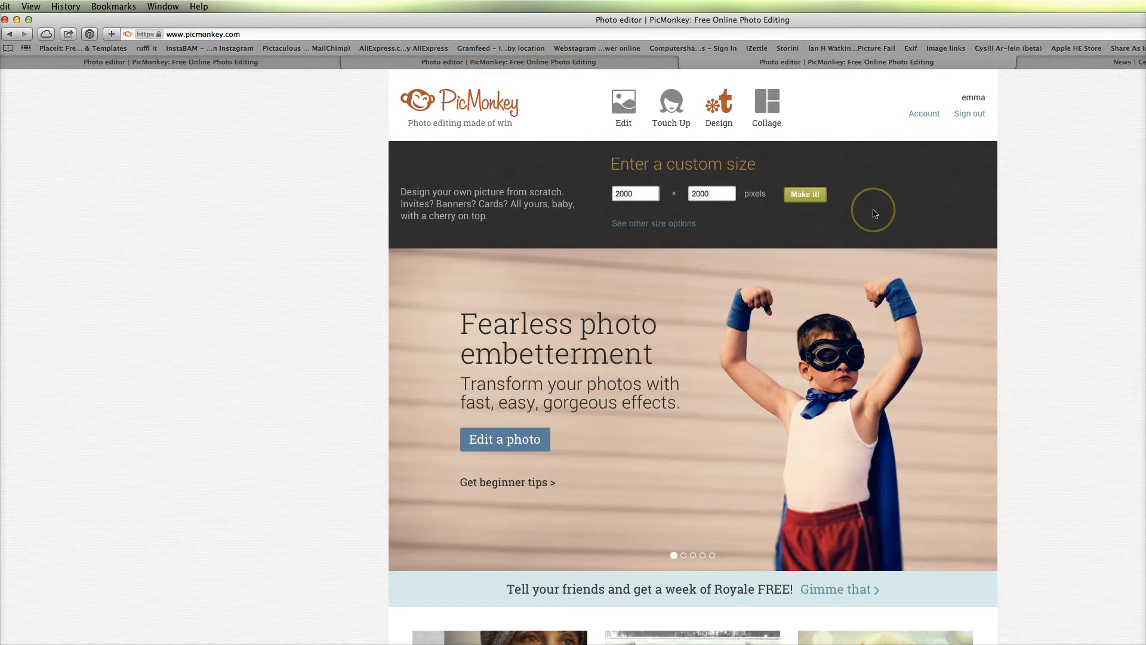
{"action": "left_click", "coordinate": [641, 195]}
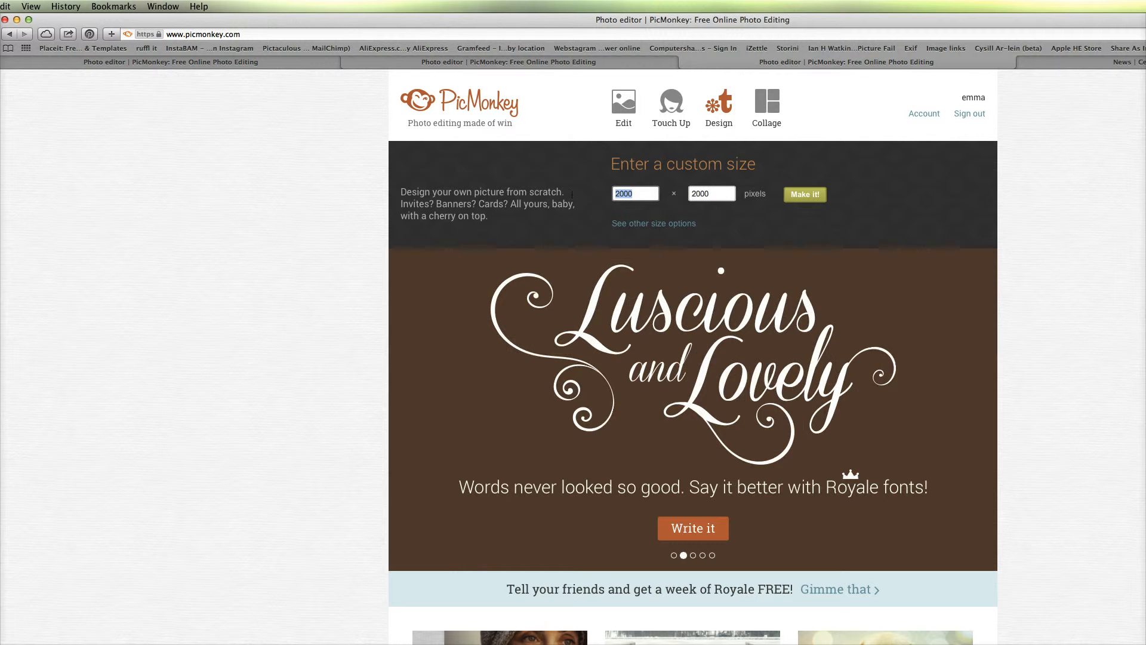
{"action": "type", "text": "650"}
{"action": "left_click", "coordinate": [722, 194]}
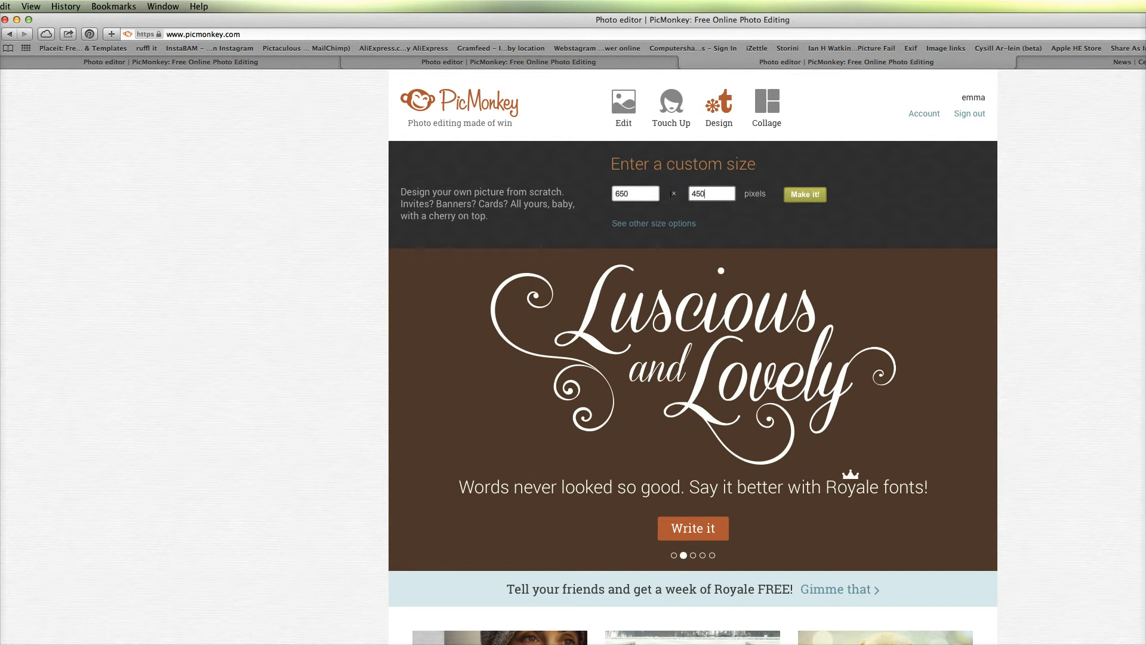
{"action": "type", "text": "450"}
{"action": "left_click", "coordinate": [805, 194]}
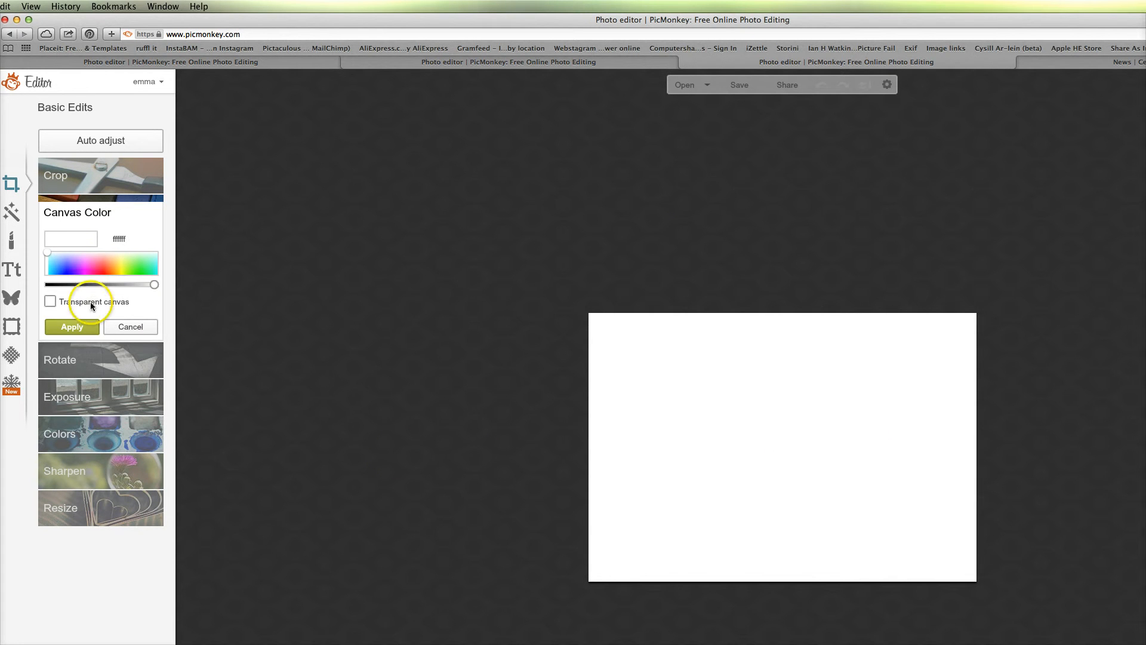
Set the canvas color to bright cyan (3bfff8) and apply it.
{"action": "left_click_drag", "start_coordinate": [48, 256], "coordinate": [91, 272]}
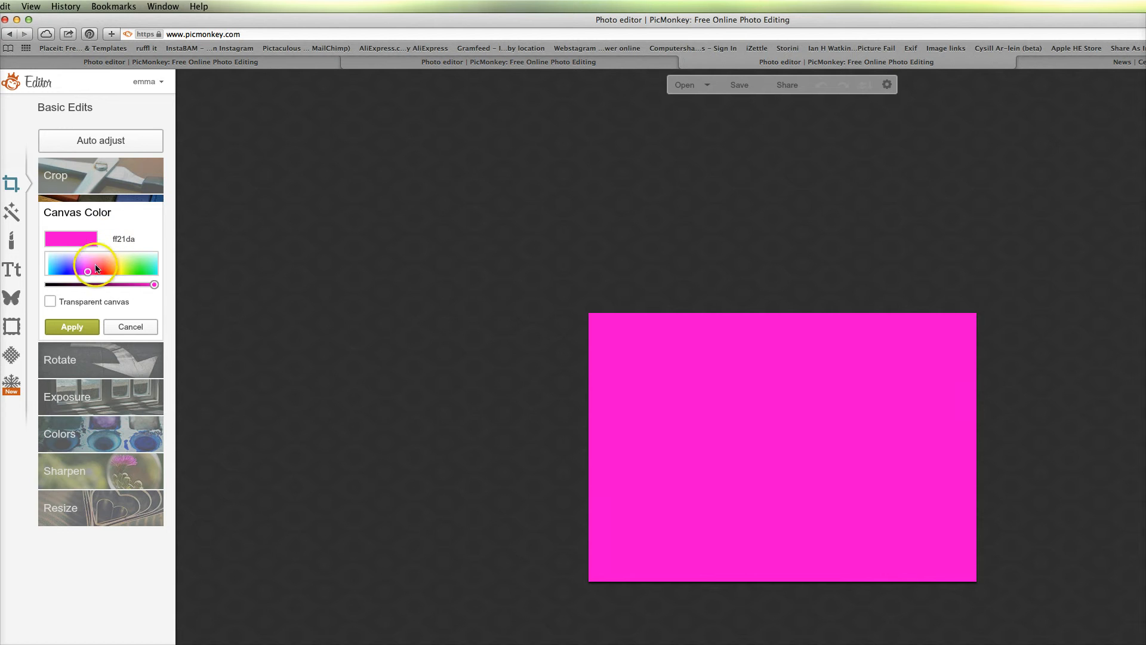
{"action": "left_click_drag", "start_coordinate": [96, 269], "coordinate": [152, 269]}
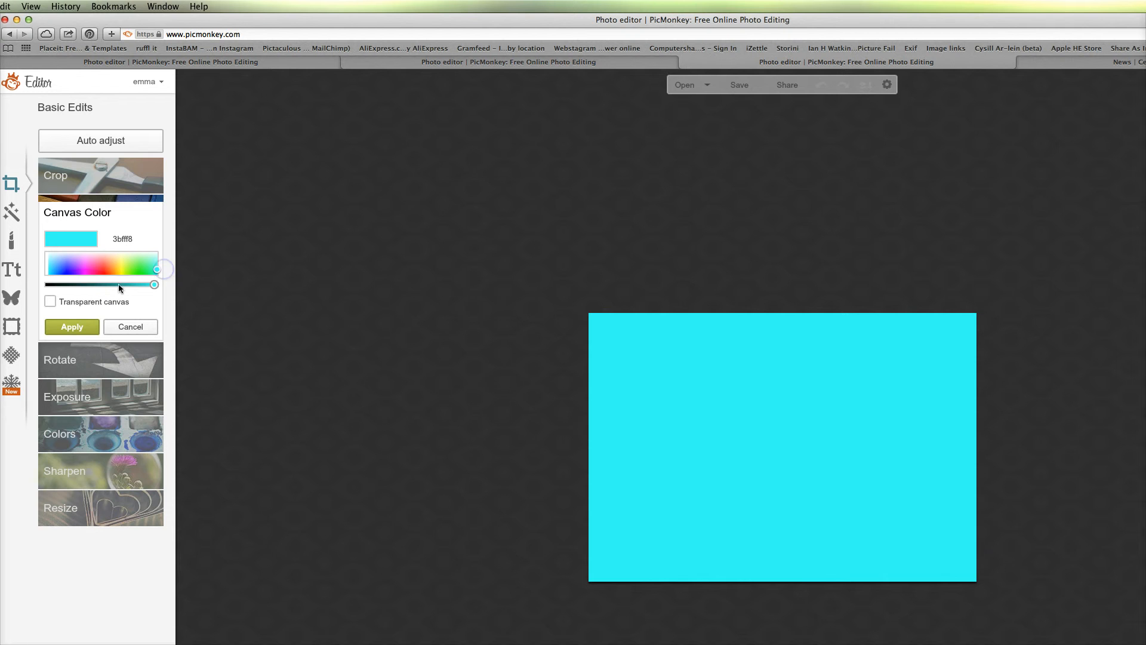
{"action": "left_click", "coordinate": [74, 326]}
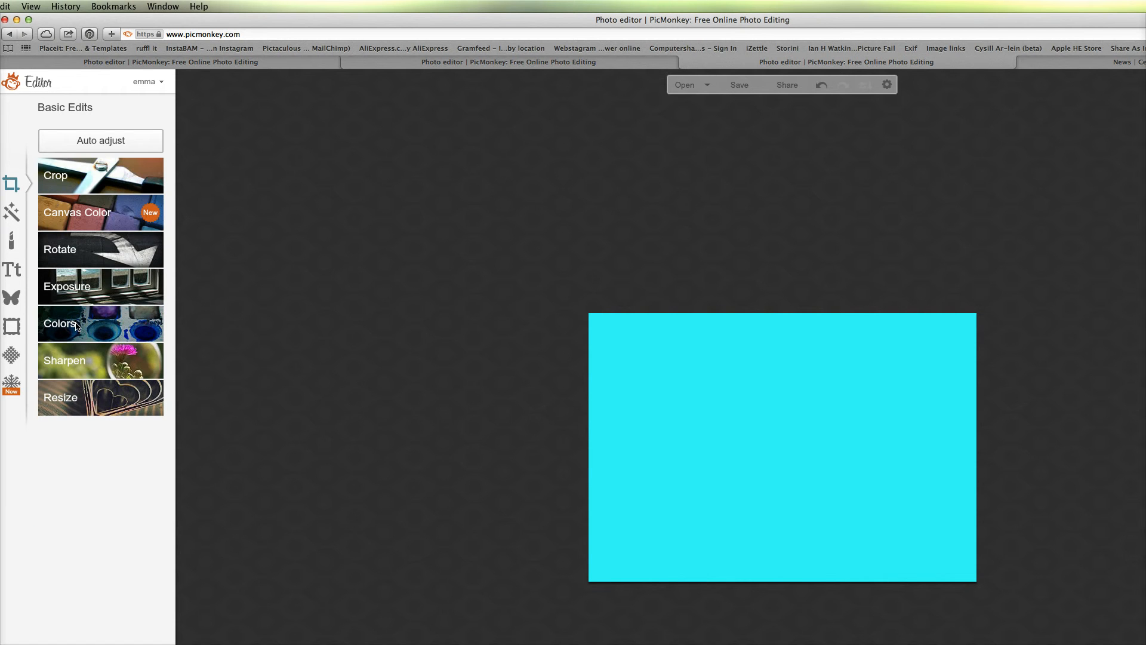
Add a text box in the BASE 05 display font and shift it toward the middle of the canvas.
{"action": "left_click", "coordinate": [9, 273]}
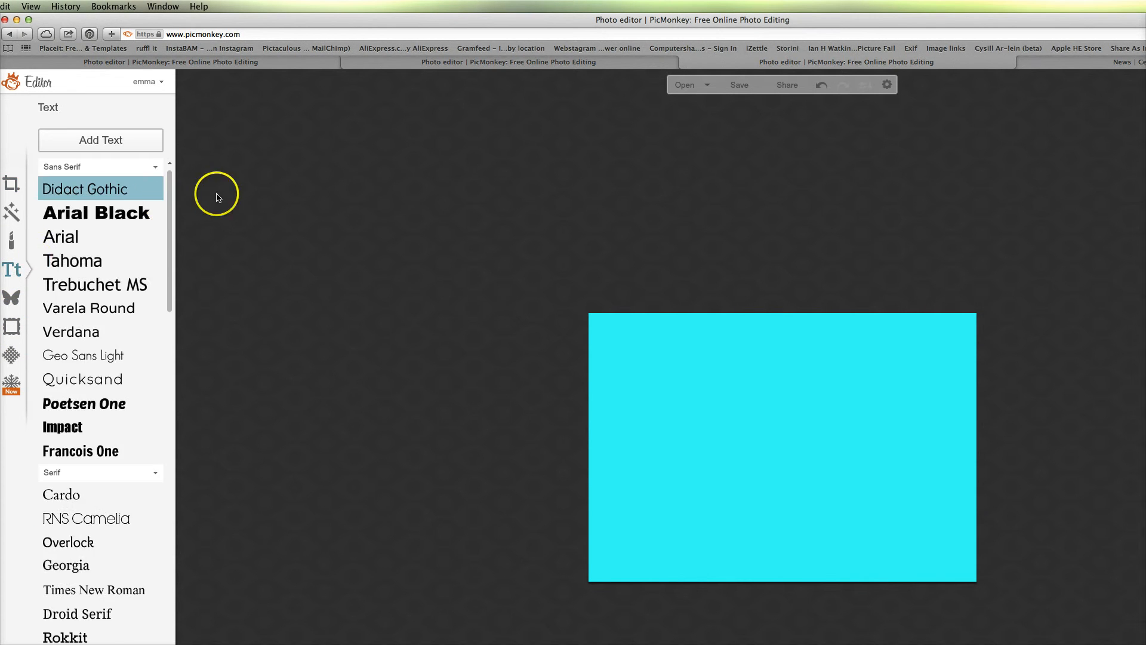
{"action": "left_click_drag", "start_coordinate": [170, 240], "coordinate": [179, 405]}
{"action": "left_click", "coordinate": [91, 475]}
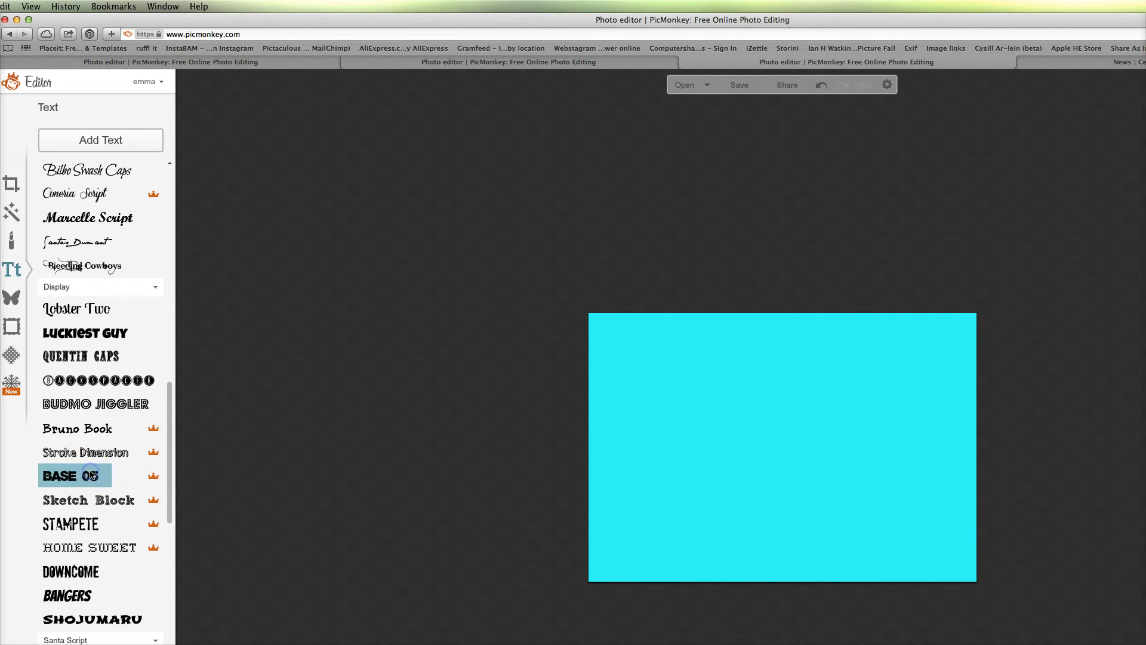
{"action": "left_click", "coordinate": [91, 140]}
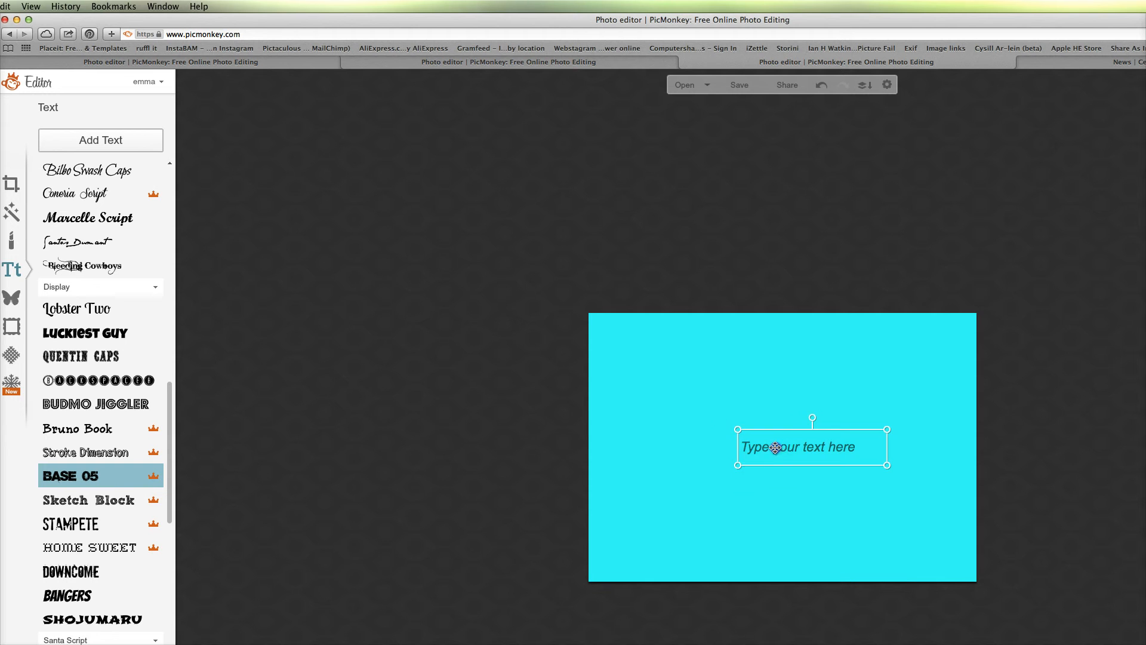
{"action": "left_click_drag", "start_coordinate": [775, 448], "coordinate": [745, 448]}
Enter "67% OF US RELY ON OUR LOCAL NEWSPAPER FOR NEWS with an opening quotation mark in the text box.
{"action": "left_click", "coordinate": [743, 448]}
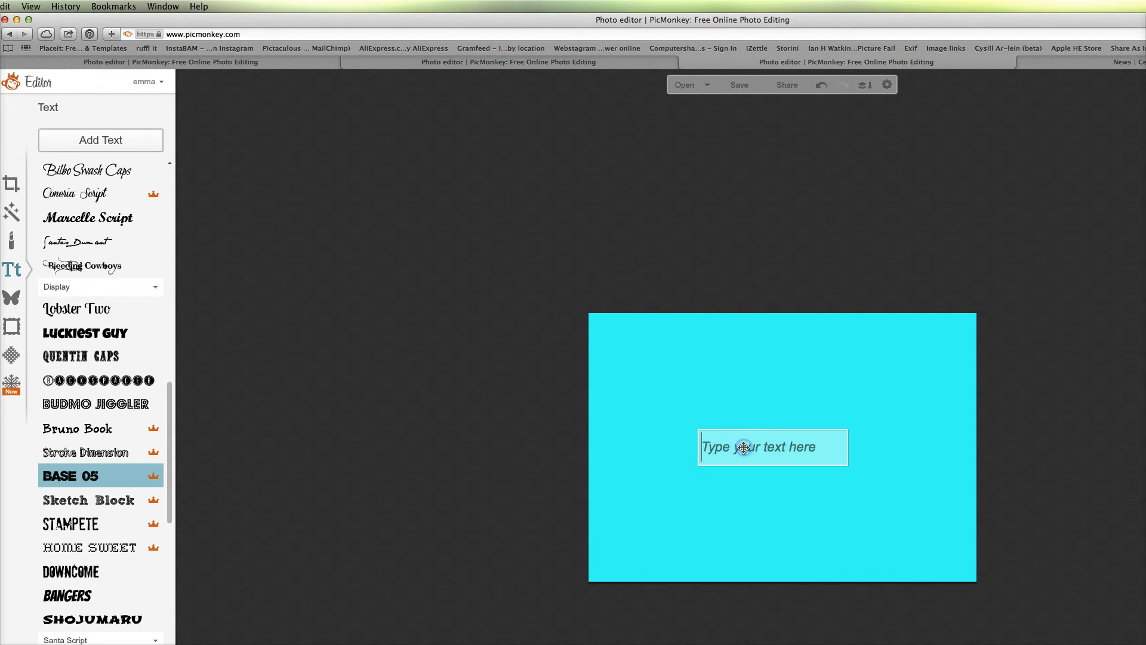
{"action": "type", "text": "\""}
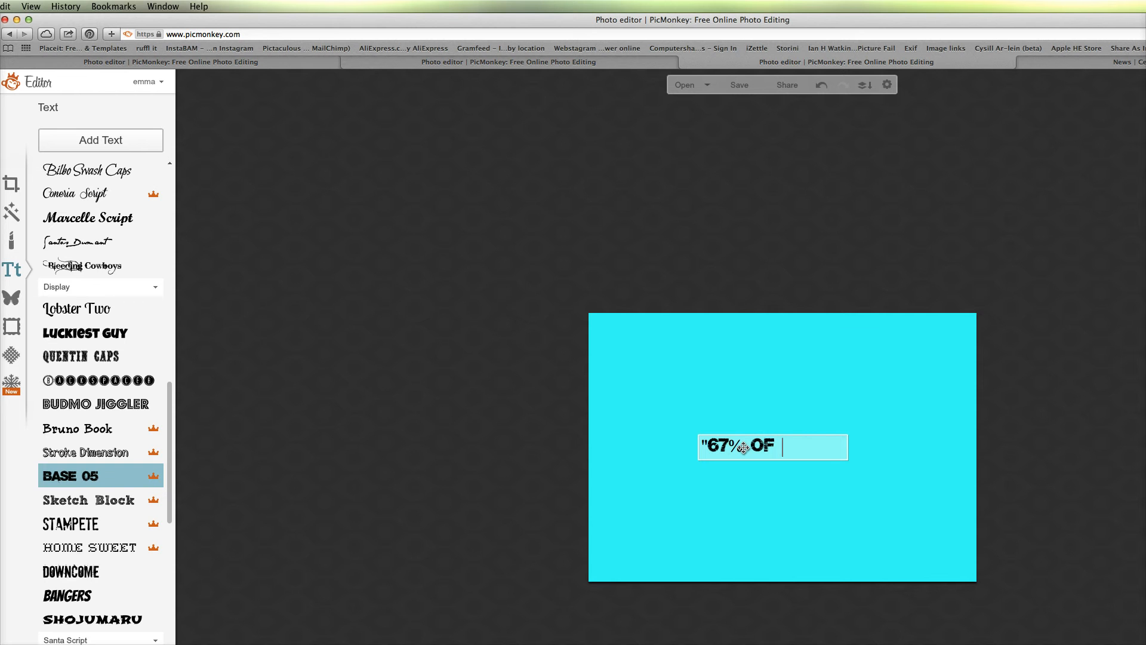
{"action": "type", "text": "LY ON"}
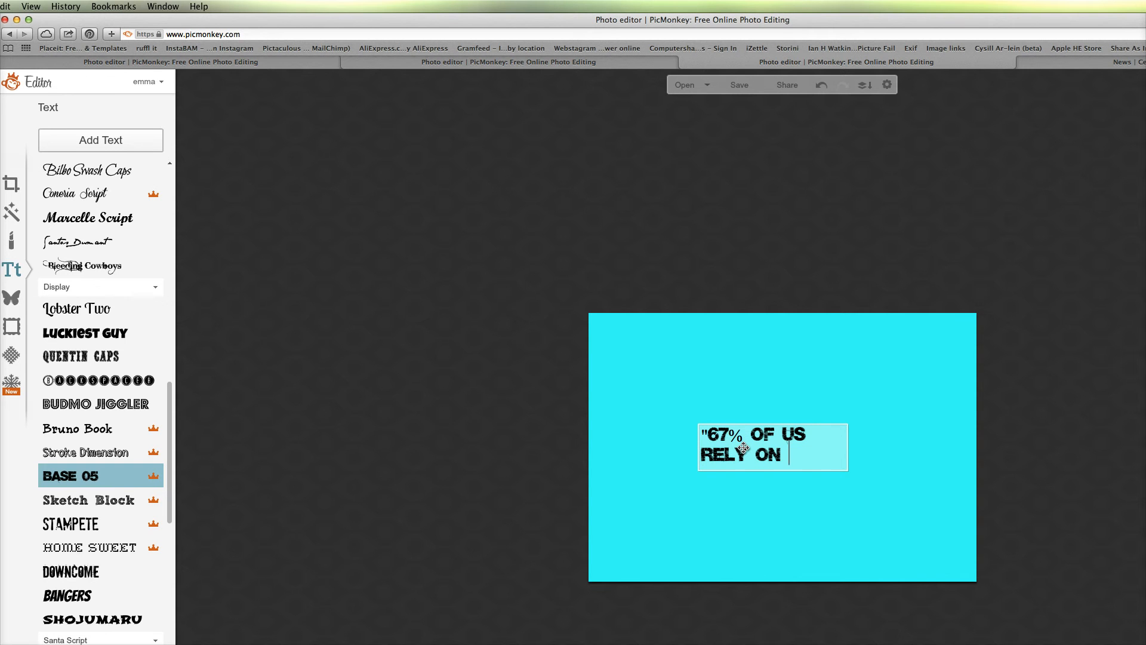
{"action": "type", "text": " OUR LOCA"}
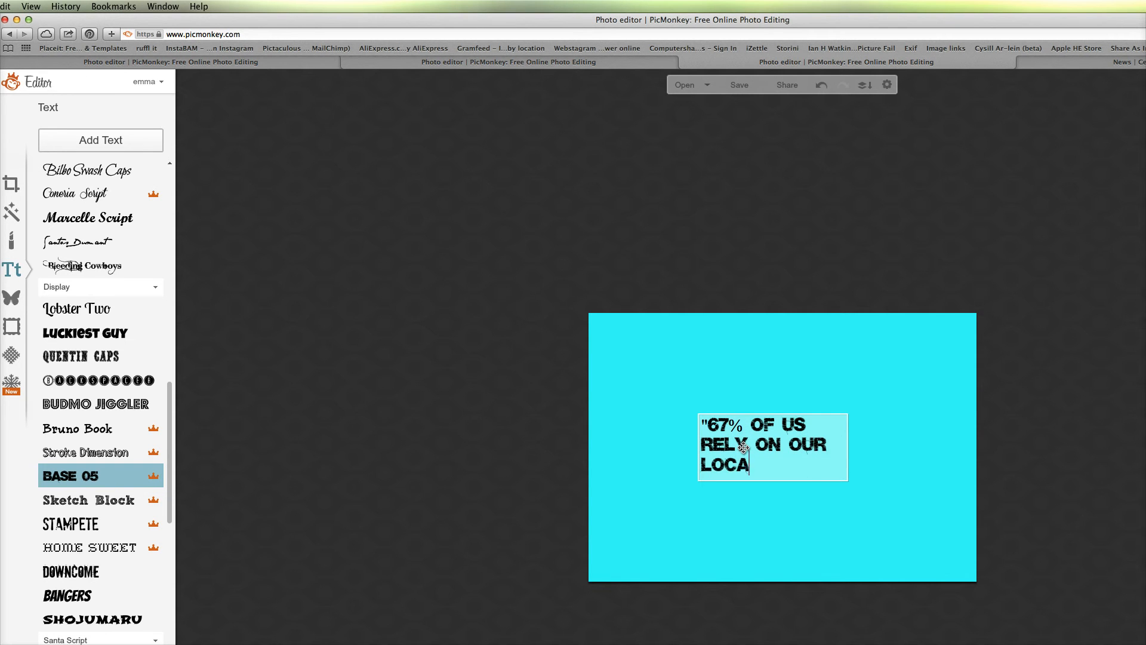
{"action": "type", "text": "L NEWSPAPER FOR NEWS"}
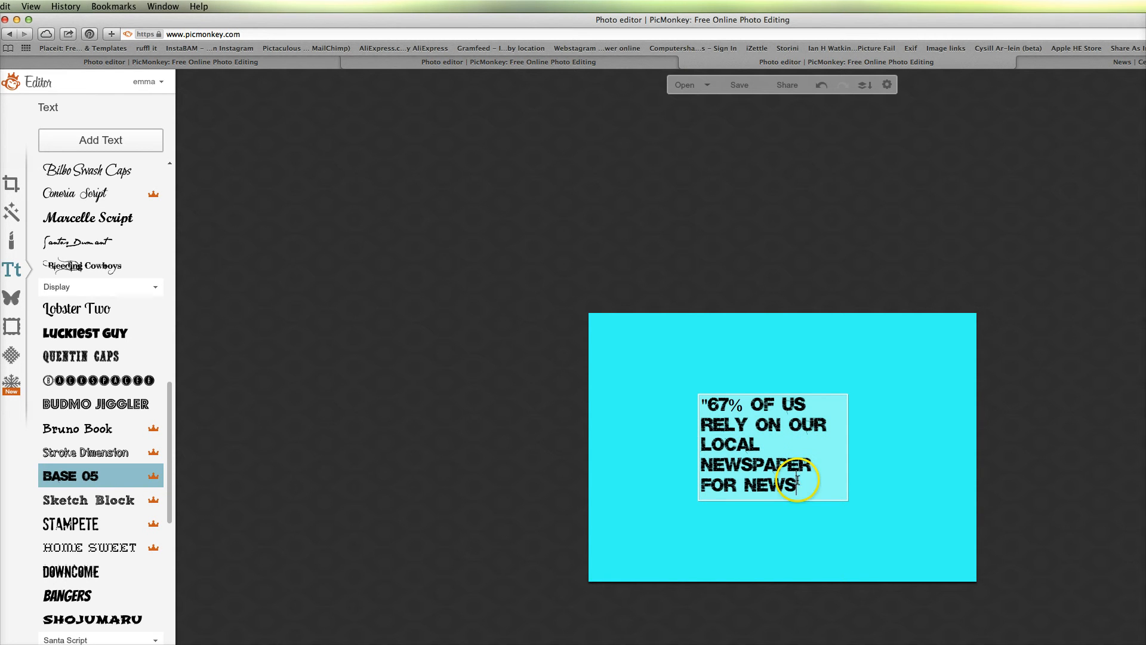
Change the font of the whole quote to Stampete.
{"action": "left_click_drag", "start_coordinate": [814, 482], "coordinate": [692, 398]}
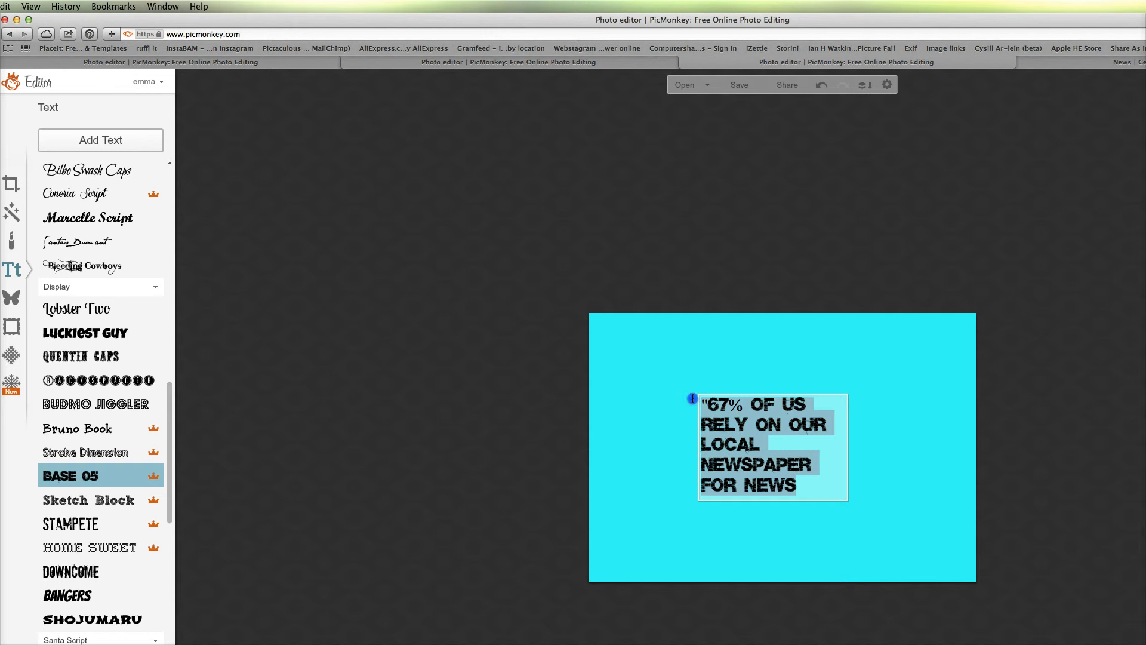
{"action": "left_click", "coordinate": [107, 499]}
{"action": "left_click", "coordinate": [99, 524]}
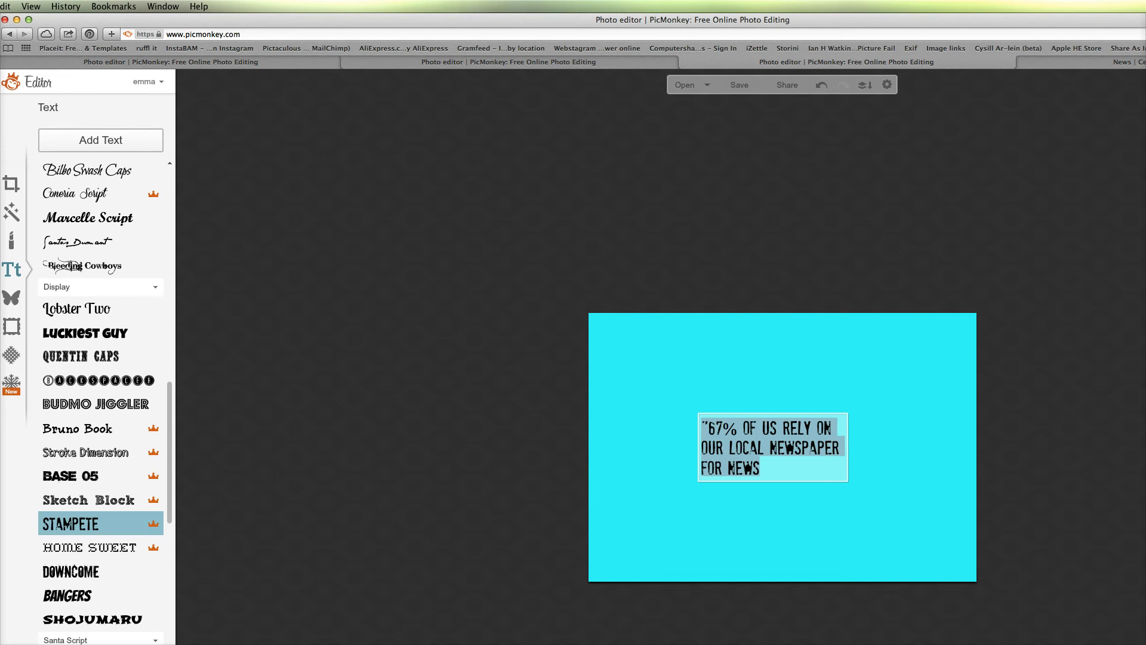
Move the text settings clear of the canvas, set the quote's size to 40 and center-align it.
{"action": "left_click_drag", "start_coordinate": [951, 141], "coordinate": [1036, 82]}
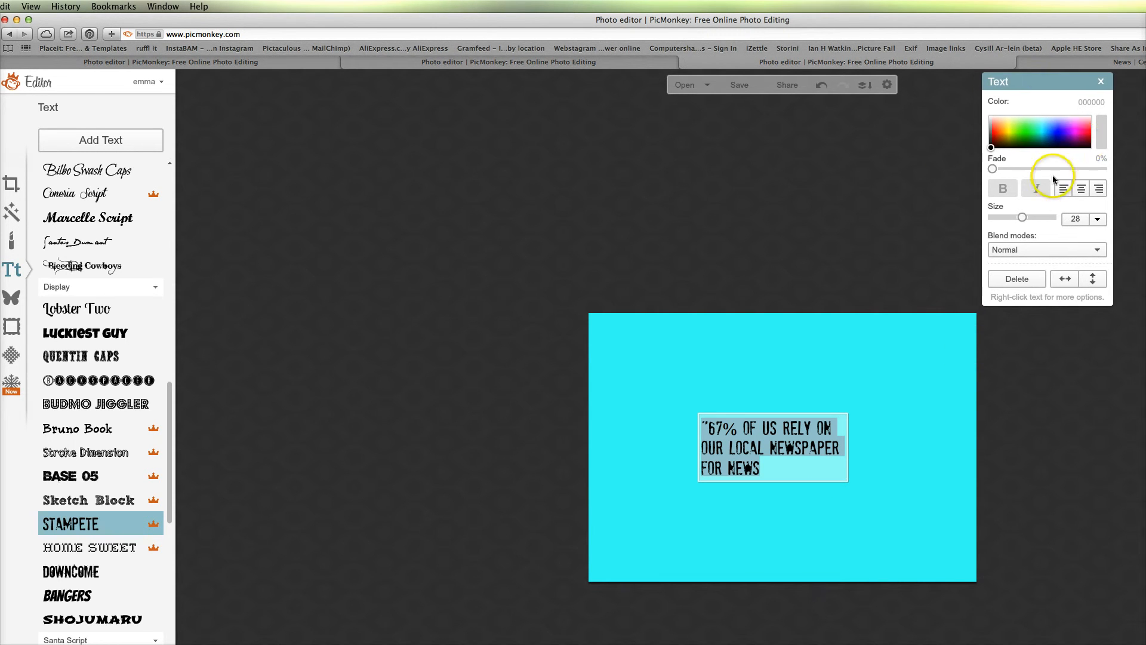
{"action": "left_click_drag", "start_coordinate": [1022, 217], "coordinate": [1031, 222]}
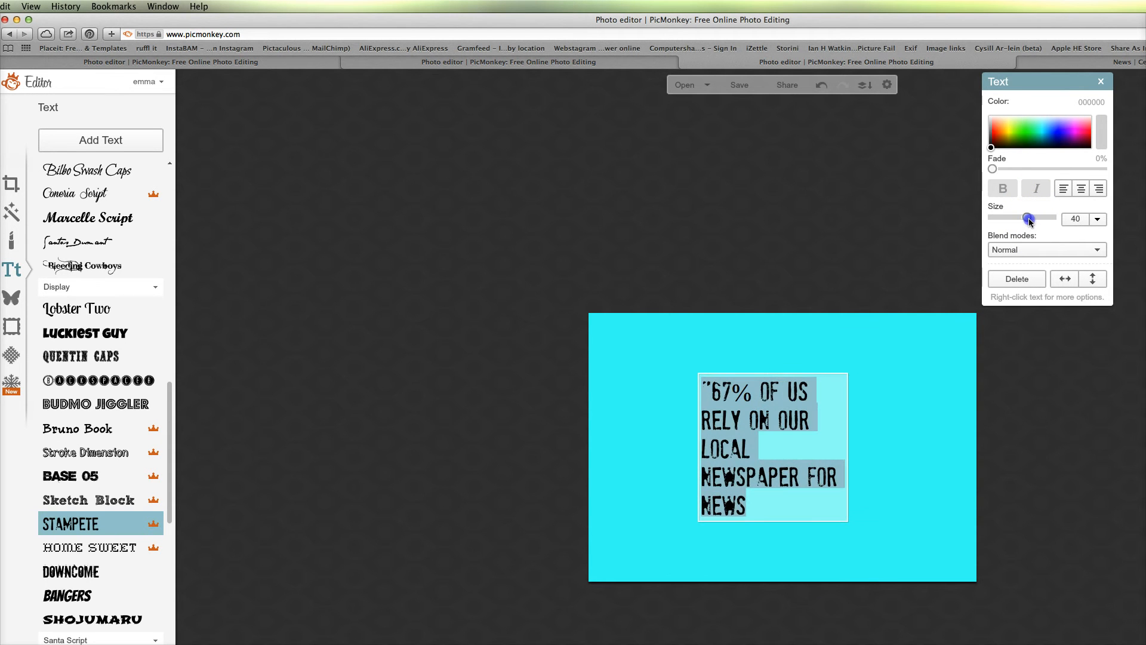
{"action": "left_click", "coordinate": [1079, 218]}
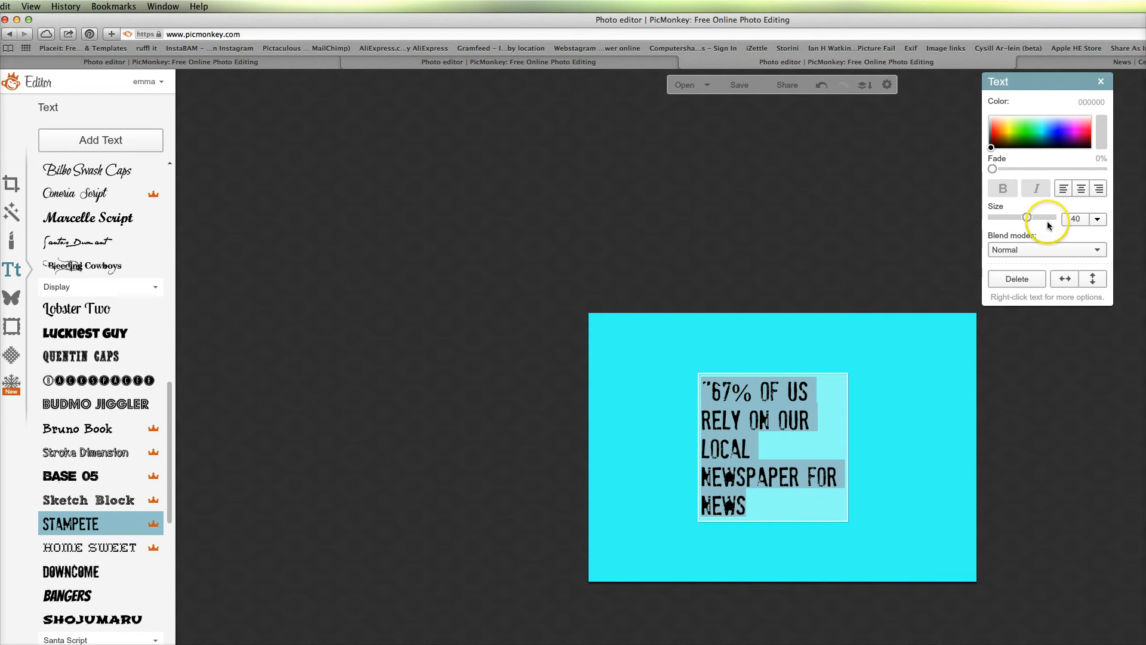
{"action": "left_click", "coordinate": [1079, 189]}
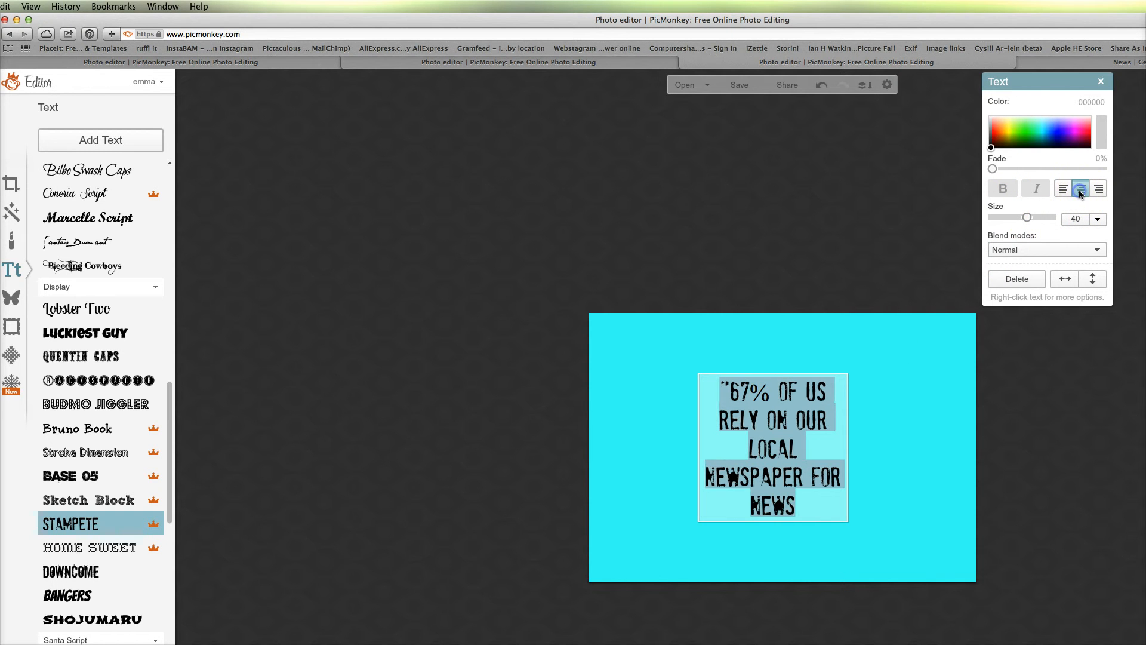
Widen the quote's text box so it wraps onto three lines, scale it up to size 51 and center it on the canvas.
{"action": "left_click", "coordinate": [848, 447]}
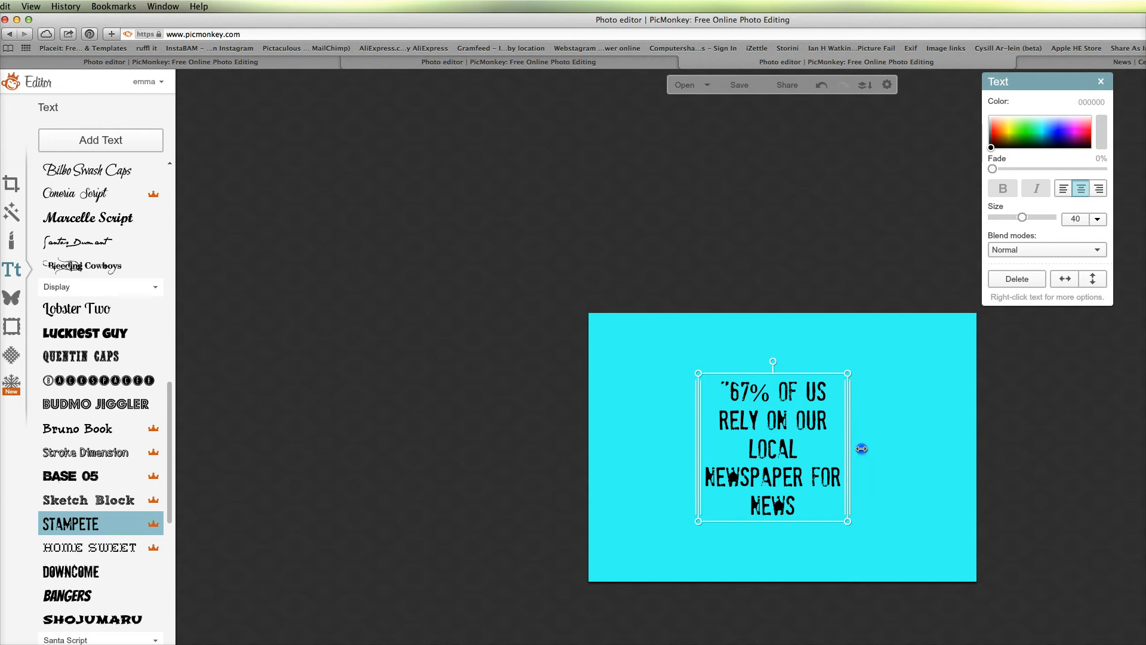
{"action": "left_click_drag", "start_coordinate": [848, 447], "coordinate": [912, 449]}
{"action": "left_click_drag", "start_coordinate": [810, 449], "coordinate": [787, 429]}
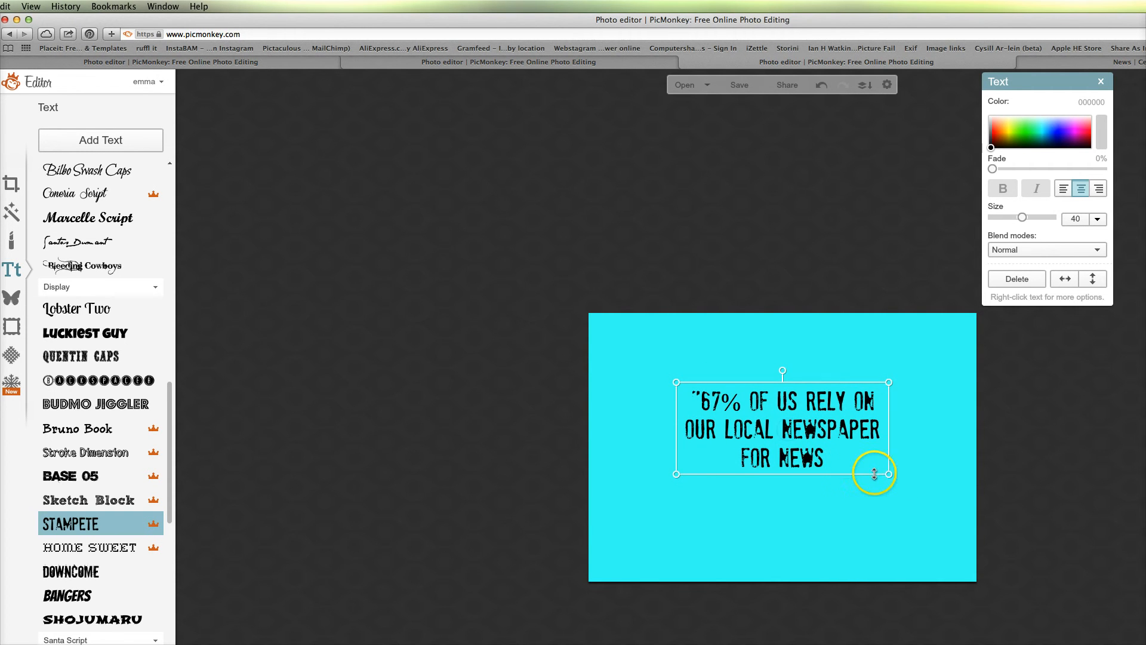
{"action": "left_click_drag", "start_coordinate": [888, 474], "coordinate": [945, 547]}
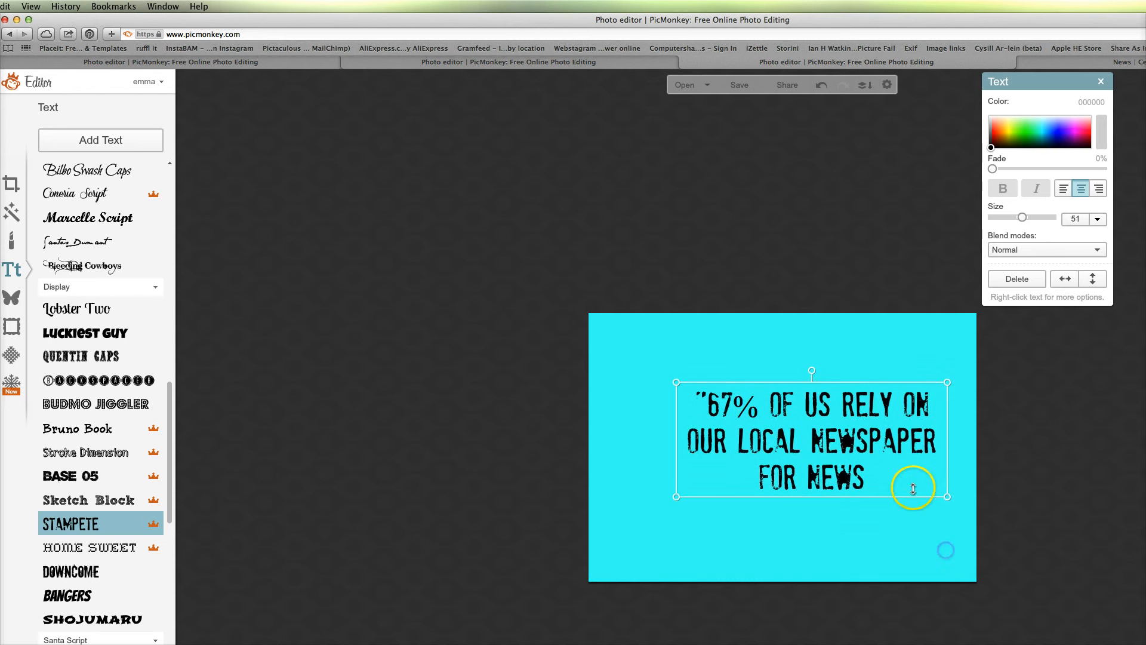
{"action": "left_click_drag", "start_coordinate": [858, 452], "coordinate": [841, 451]}
Recolor the whole quote white (ffffff) and deselect the text box.
{"action": "left_click", "coordinate": [854, 473]}
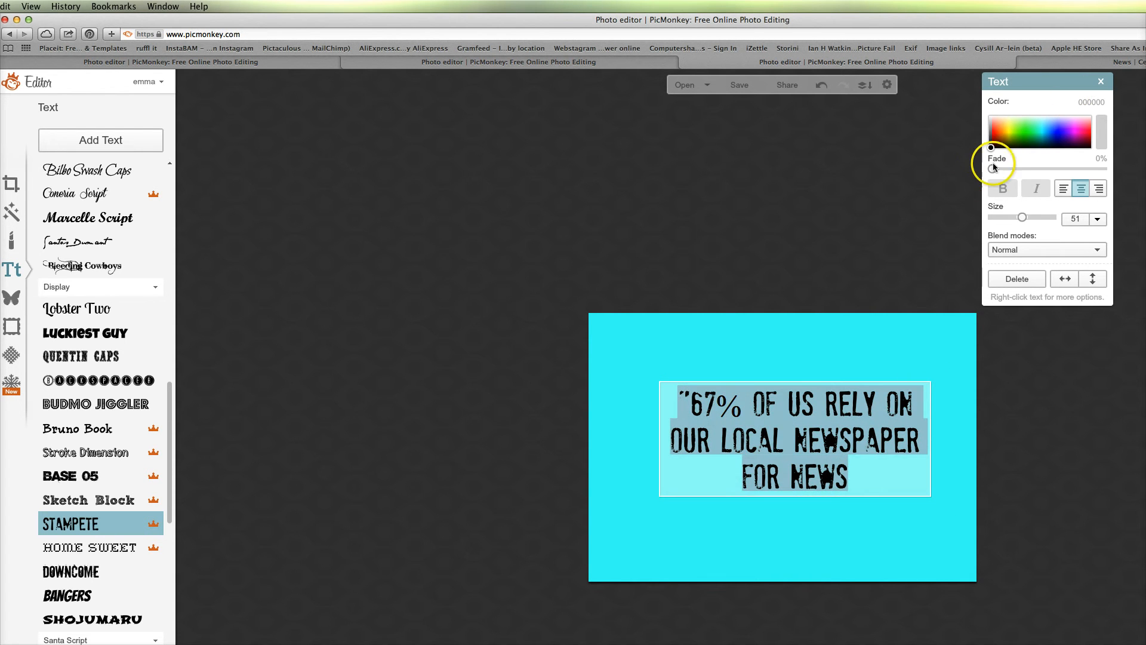
{"action": "mouse_move", "coordinate": [992, 154]}
{"action": "left_mouse_down"}
{"action": "mouse_move", "coordinate": [992, 117]}
{"action": "mouse_move", "coordinate": [1008, 117]}
{"action": "mouse_move", "coordinate": [990, 118]}
{"action": "left_mouse_up"}
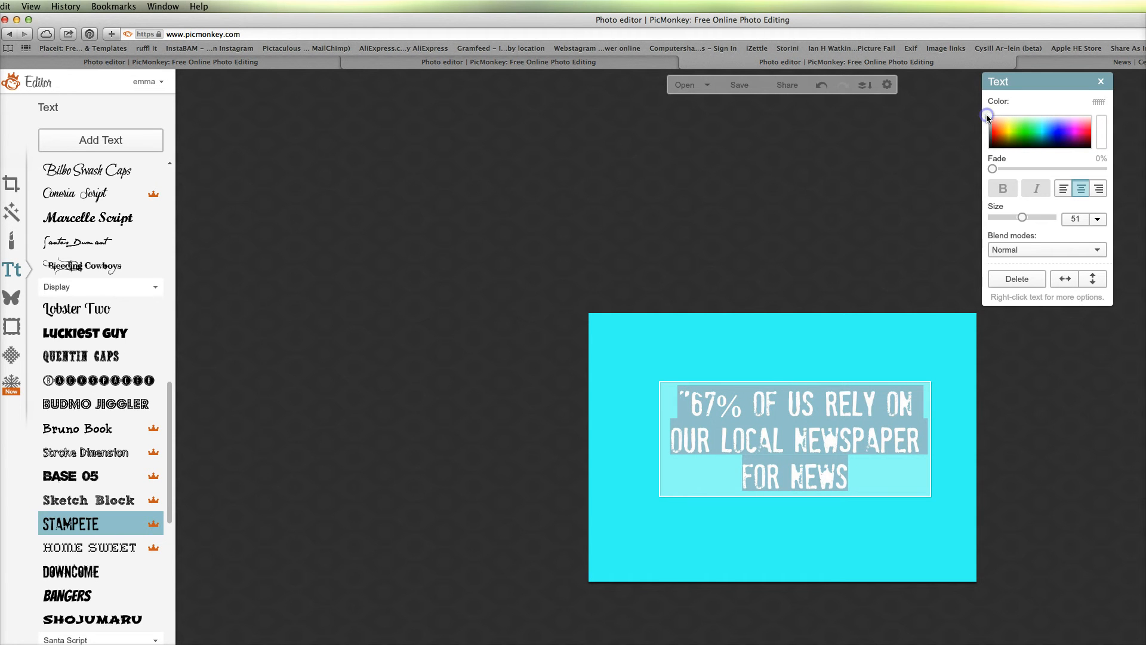
{"action": "left_click", "coordinate": [869, 523]}
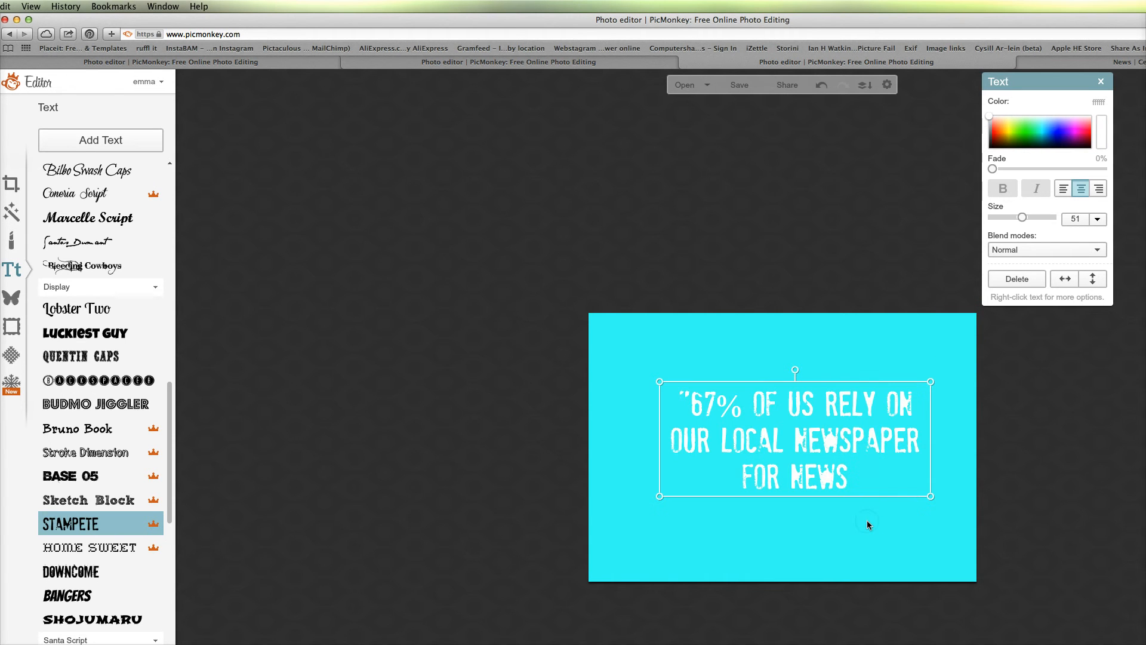
{"action": "left_click", "coordinate": [767, 542]}
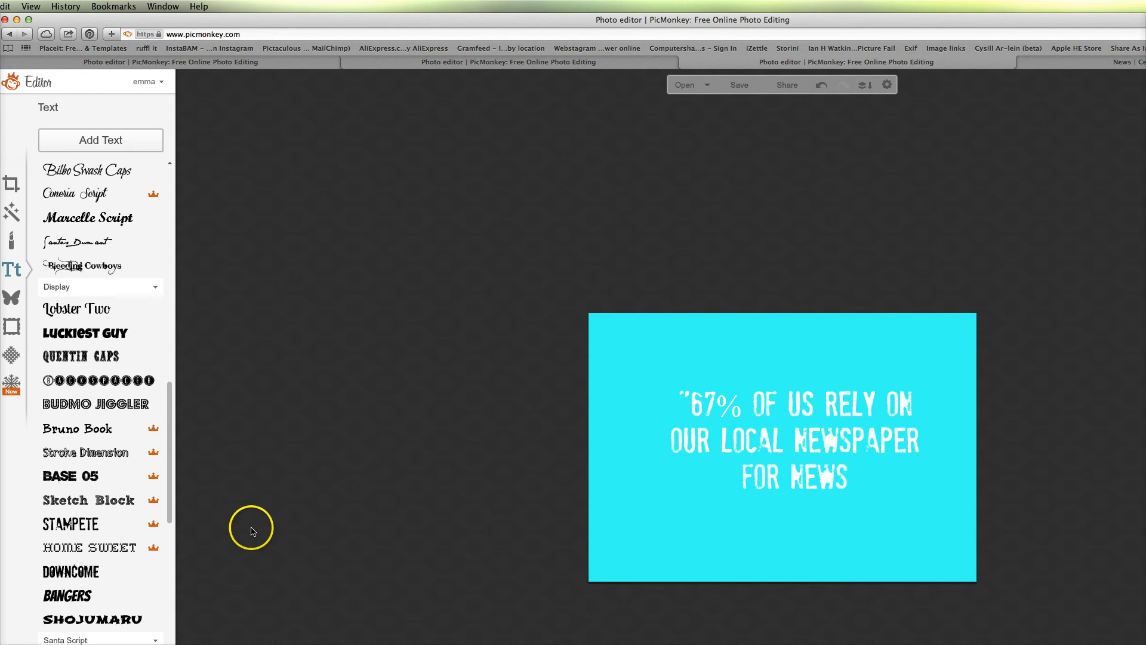
Browse the overlay collections, looking through Geometric, Banners, Victorian Labels and Labels.
{"action": "left_click", "coordinate": [10, 300]}
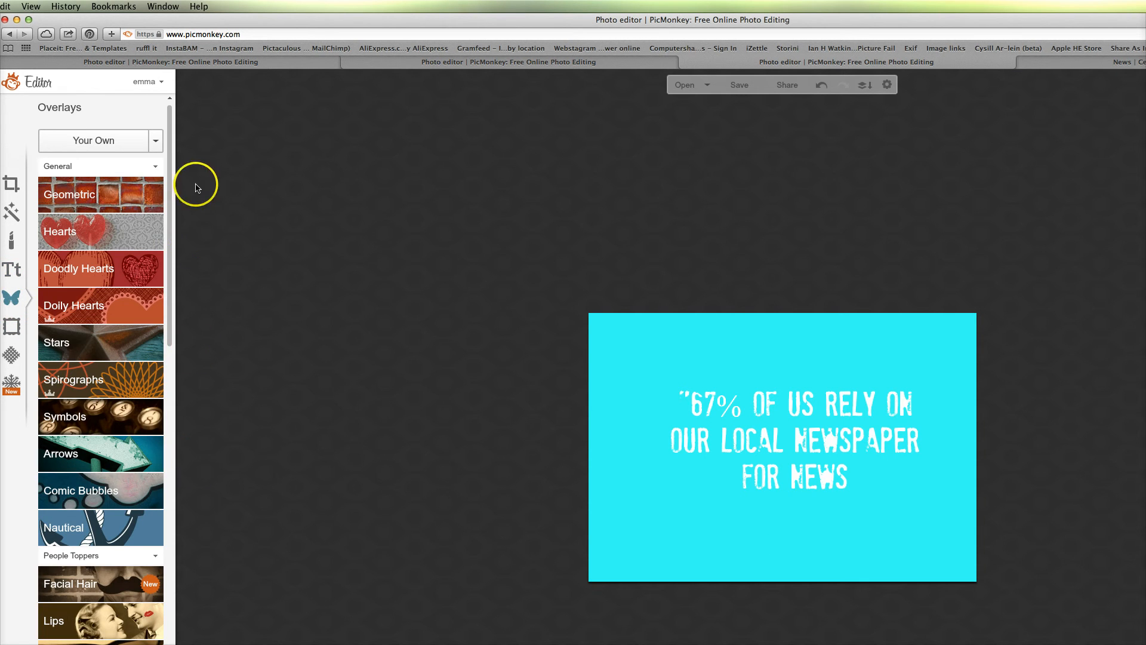
{"action": "left_click", "coordinate": [132, 195]}
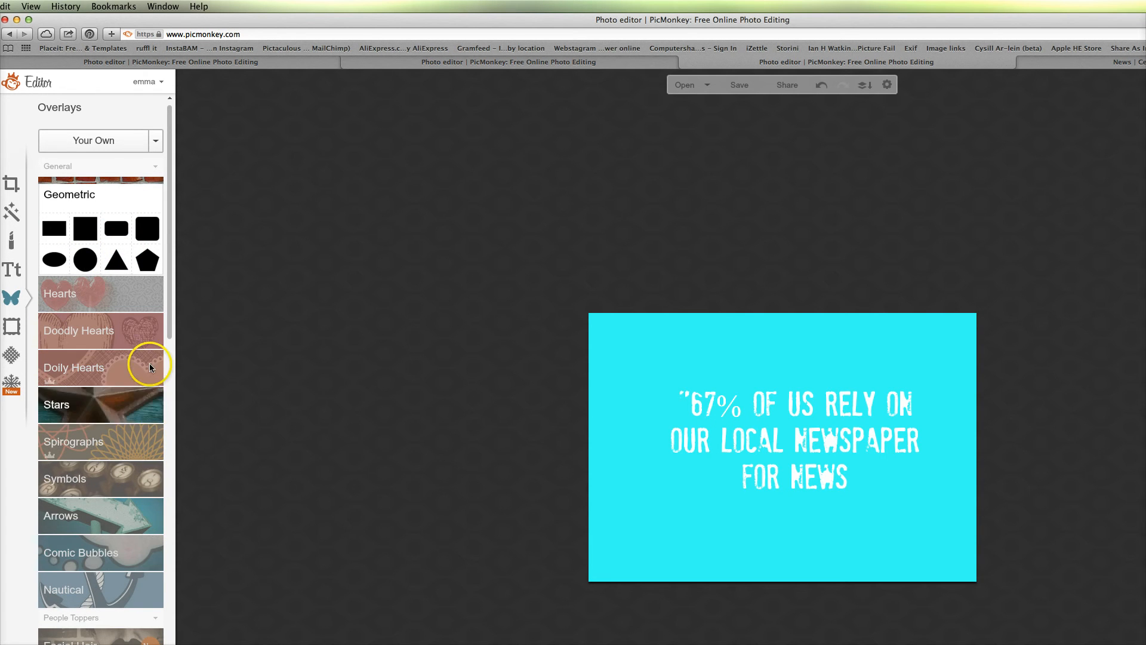
{"action": "left_click_drag", "start_coordinate": [169, 325], "coordinate": [173, 605]}
{"action": "left_click", "coordinate": [128, 423]}
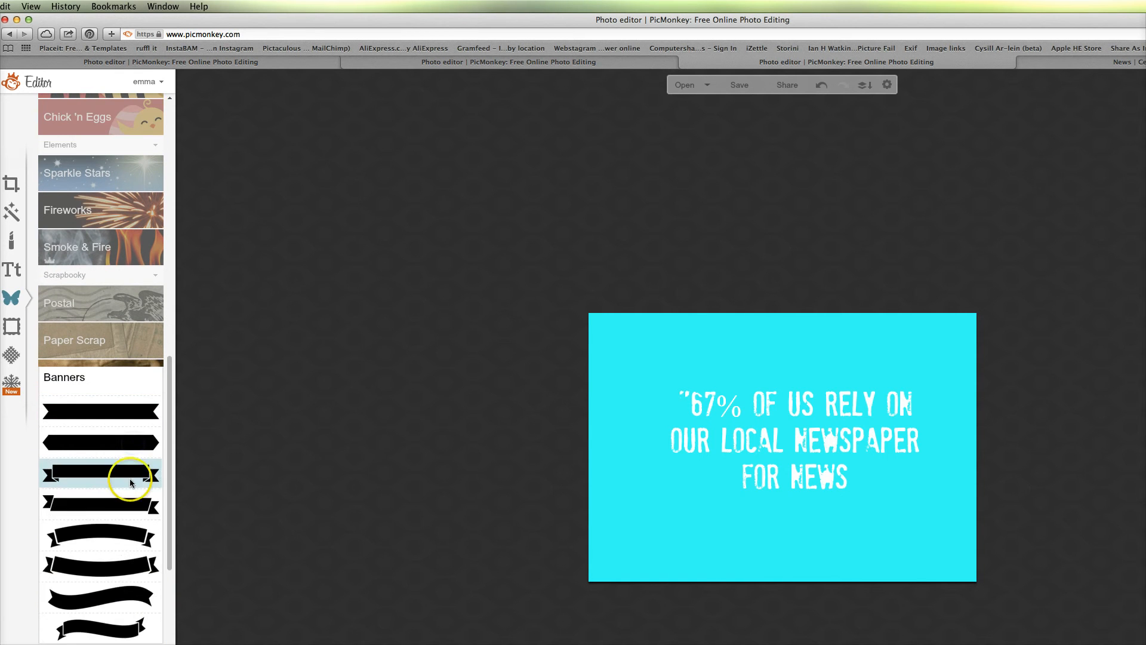
{"action": "left_click_drag", "start_coordinate": [169, 512], "coordinate": [169, 587]}
{"action": "left_click", "coordinate": [145, 496]}
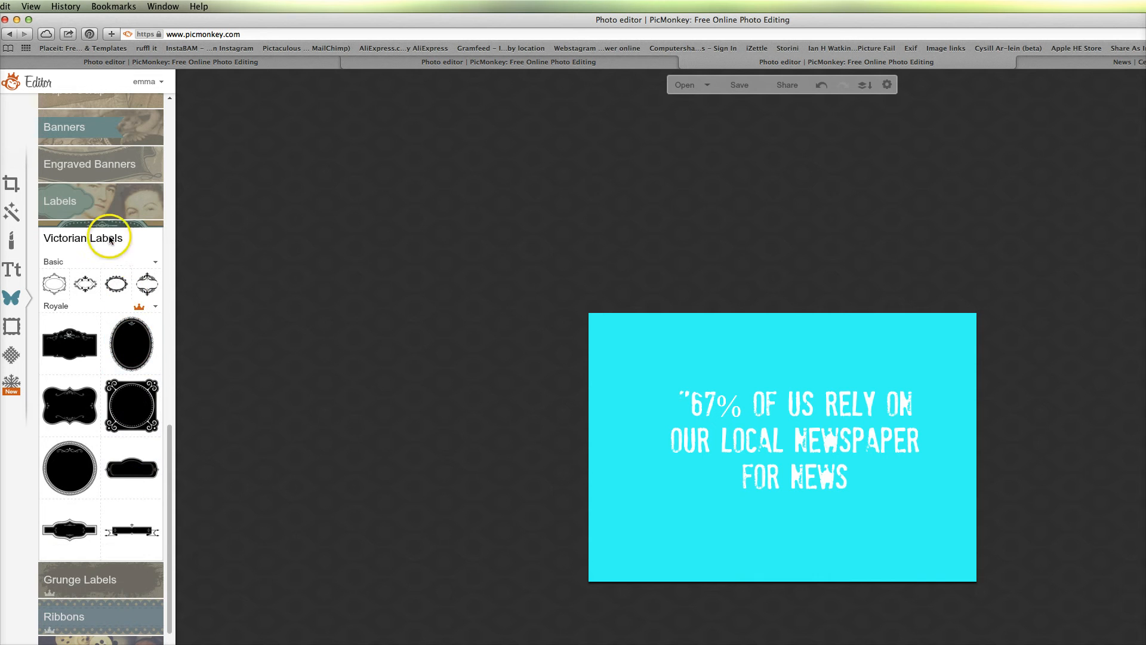
{"action": "left_click", "coordinate": [106, 211]}
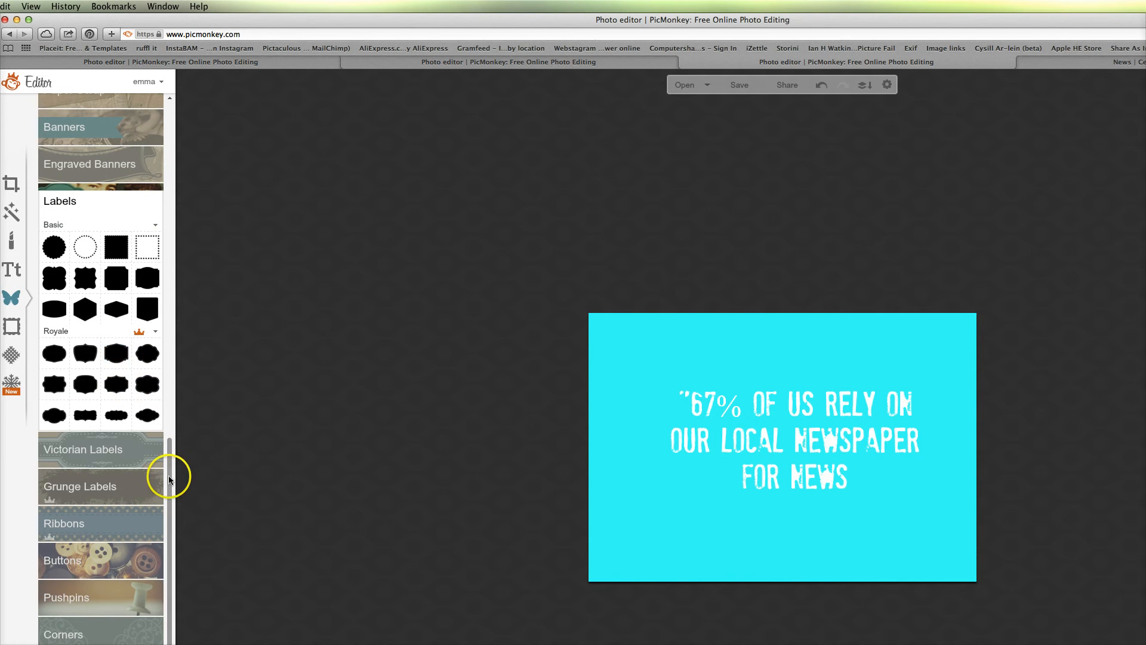
Add a rounded rectangle from the Geometric overlays, stretch it wide enough to cover the quote and center it over the text.
{"action": "left_click_drag", "start_coordinate": [174, 468], "coordinate": [169, 95]}
{"action": "left_click", "coordinate": [115, 194]}
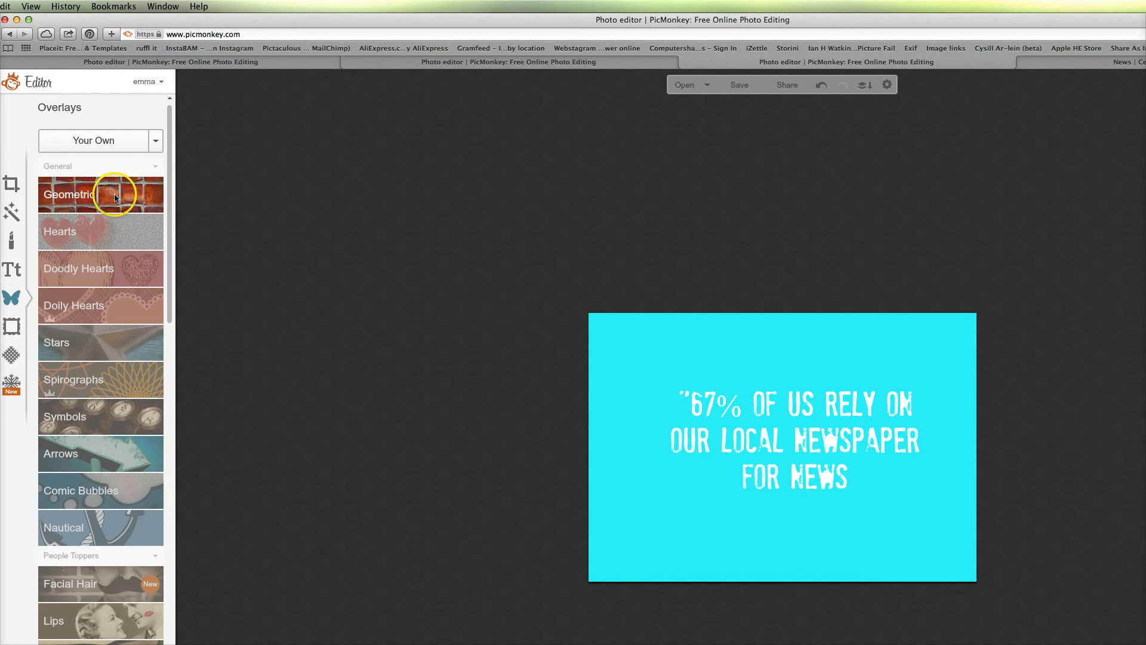
{"action": "left_click", "coordinate": [113, 226]}
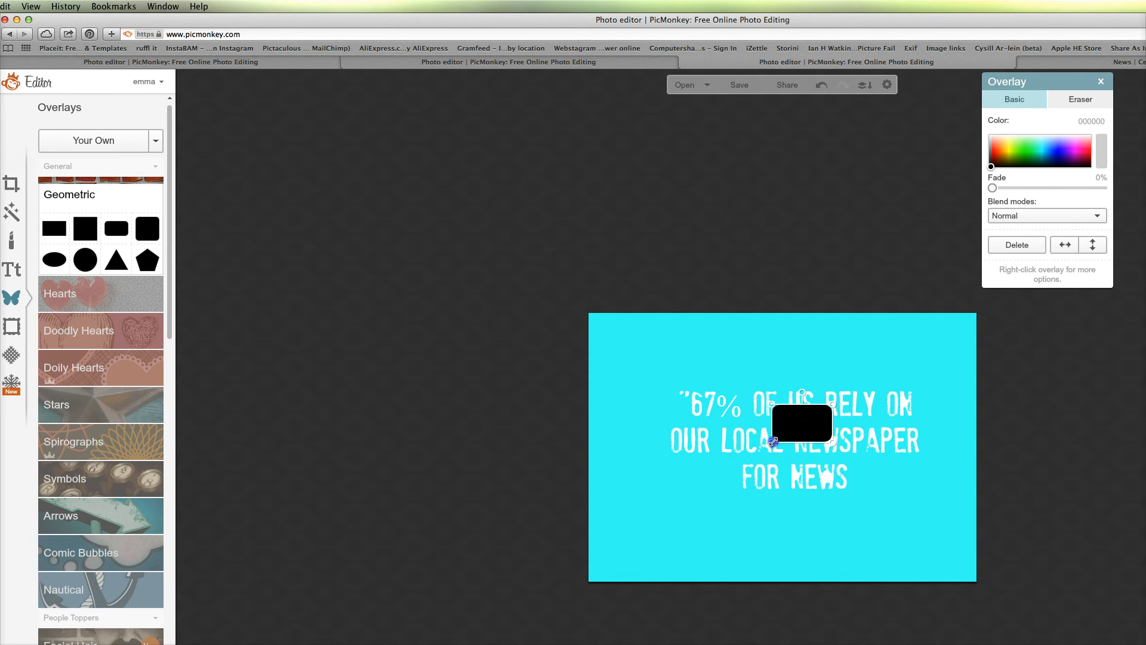
{"action": "left_click_drag", "start_coordinate": [767, 442], "coordinate": [625, 506]}
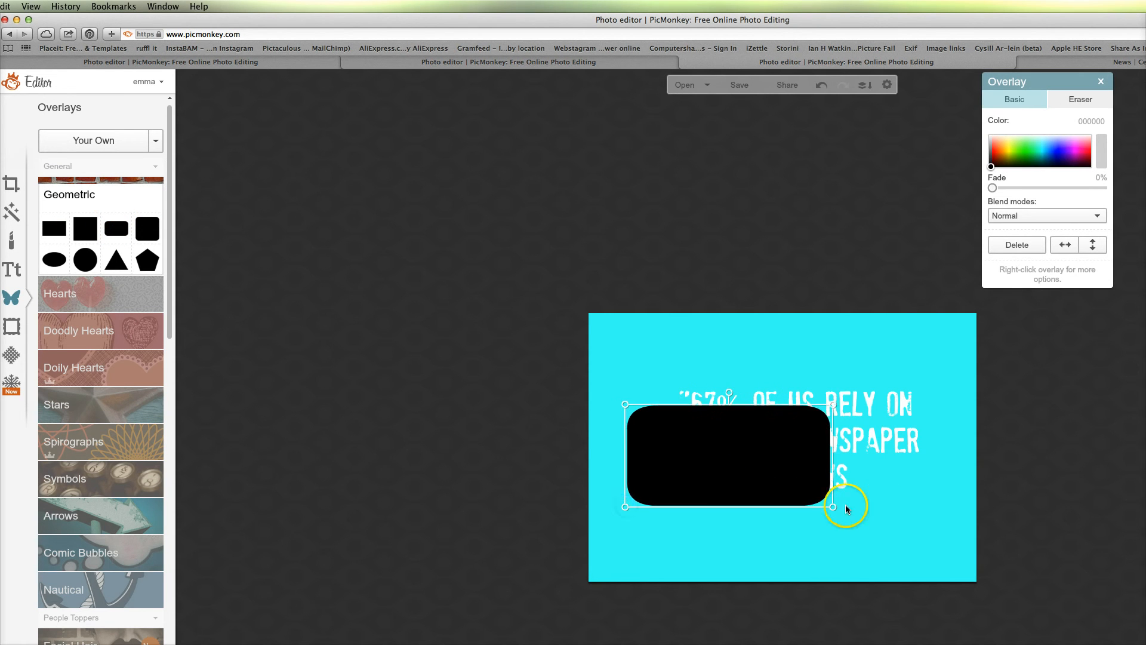
{"action": "left_click_drag", "start_coordinate": [833, 507], "coordinate": [926, 493]}
{"action": "left_click_drag", "start_coordinate": [867, 463], "coordinate": [881, 462]}
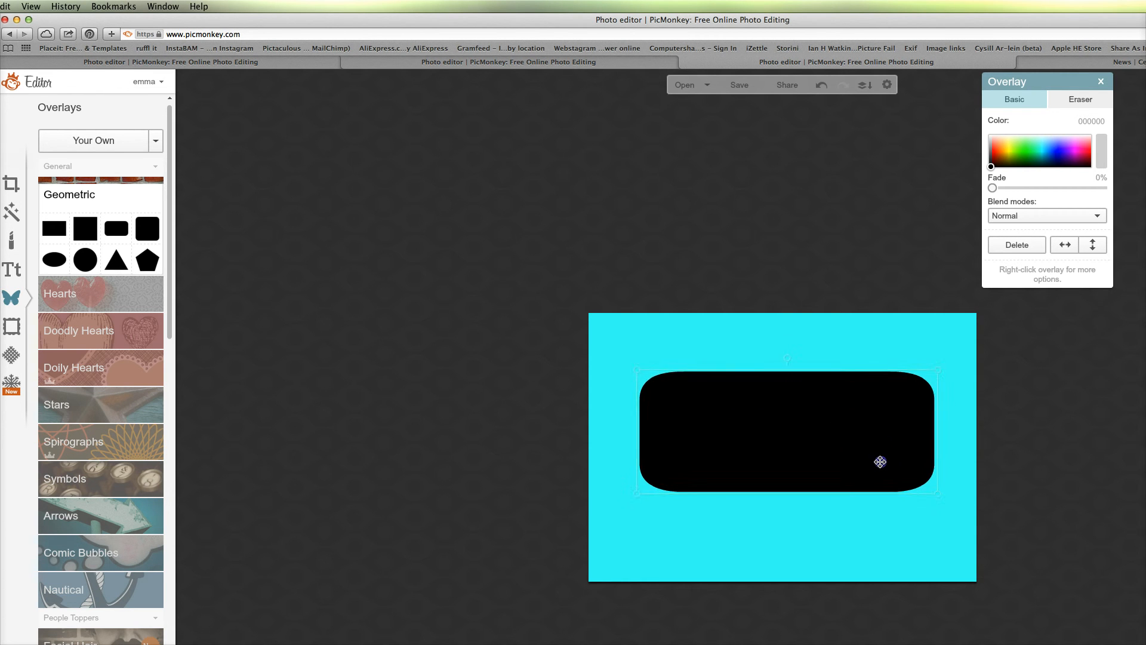
Send the rounded rectangle behind the quote, enlarge it slightly and fade it to 68%.
{"action": "right_click", "coordinate": [881, 463]}
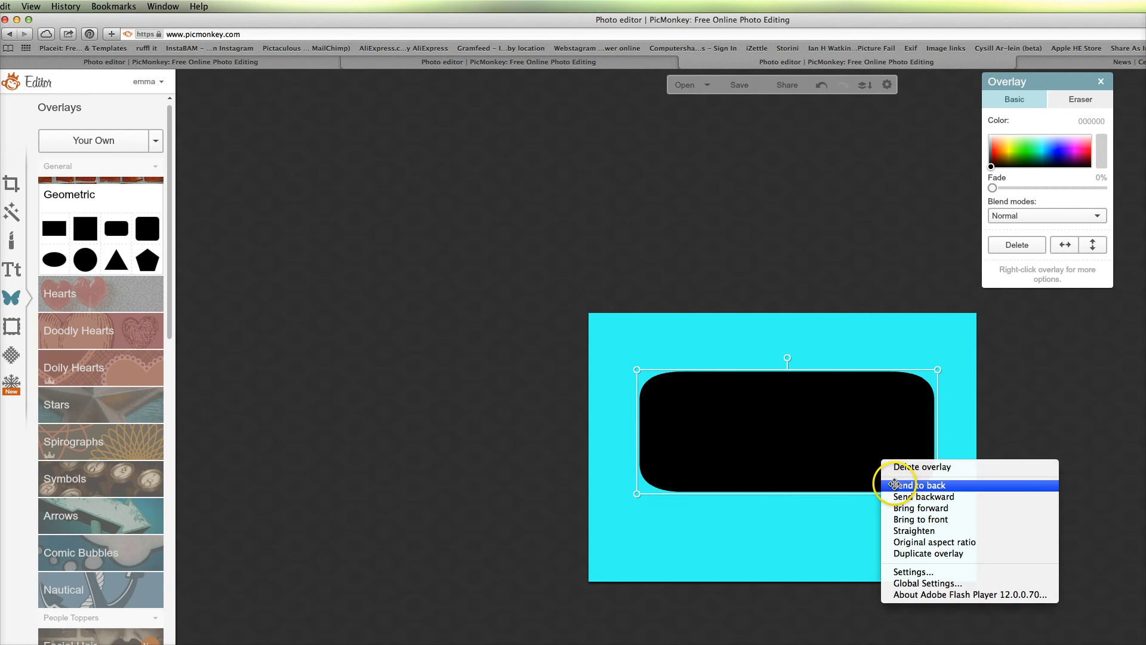
{"action": "left_click", "coordinate": [900, 482]}
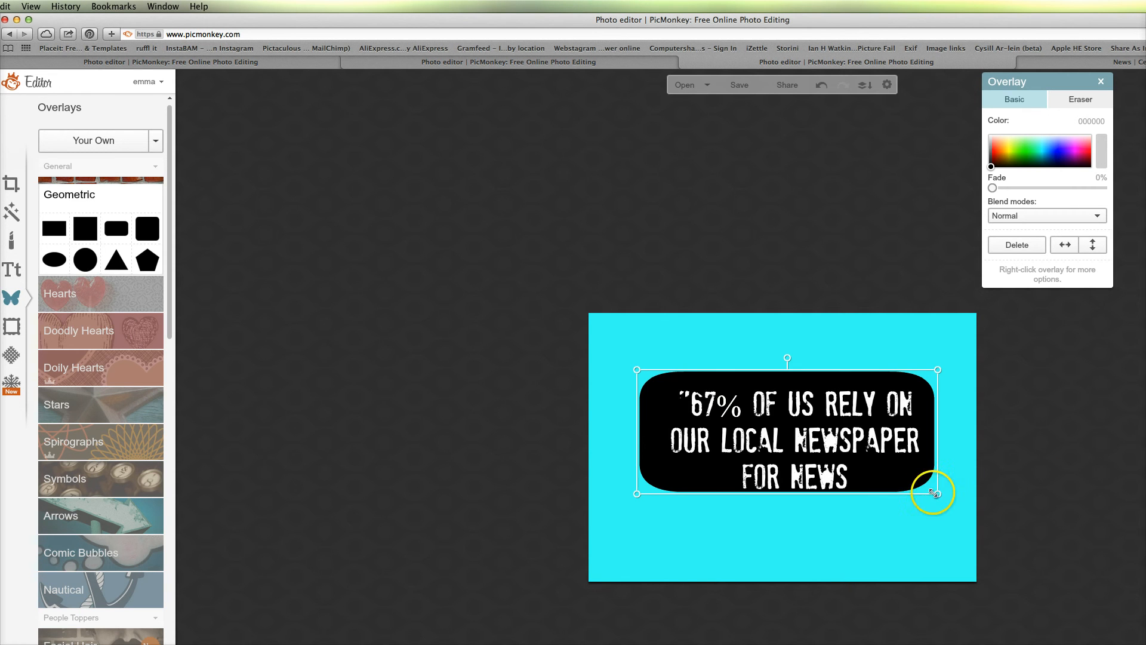
{"action": "left_click_drag", "start_coordinate": [938, 494], "coordinate": [944, 501]}
{"action": "left_click_drag", "start_coordinate": [990, 189], "coordinate": [1068, 190]}
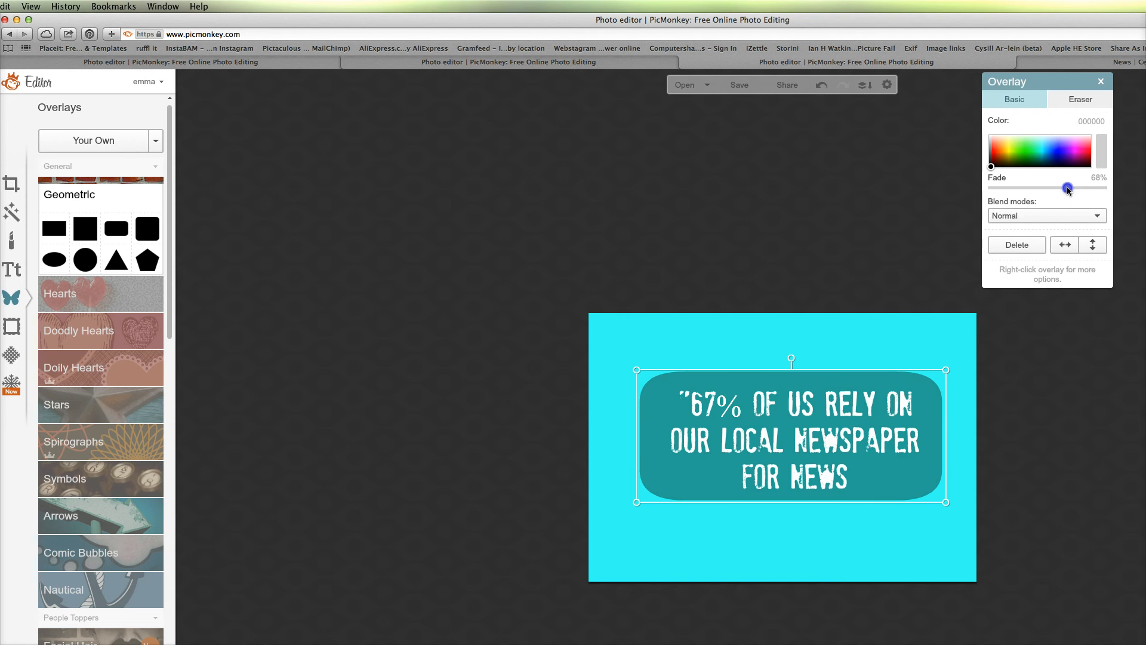
{"action": "left_click", "coordinate": [878, 519]}
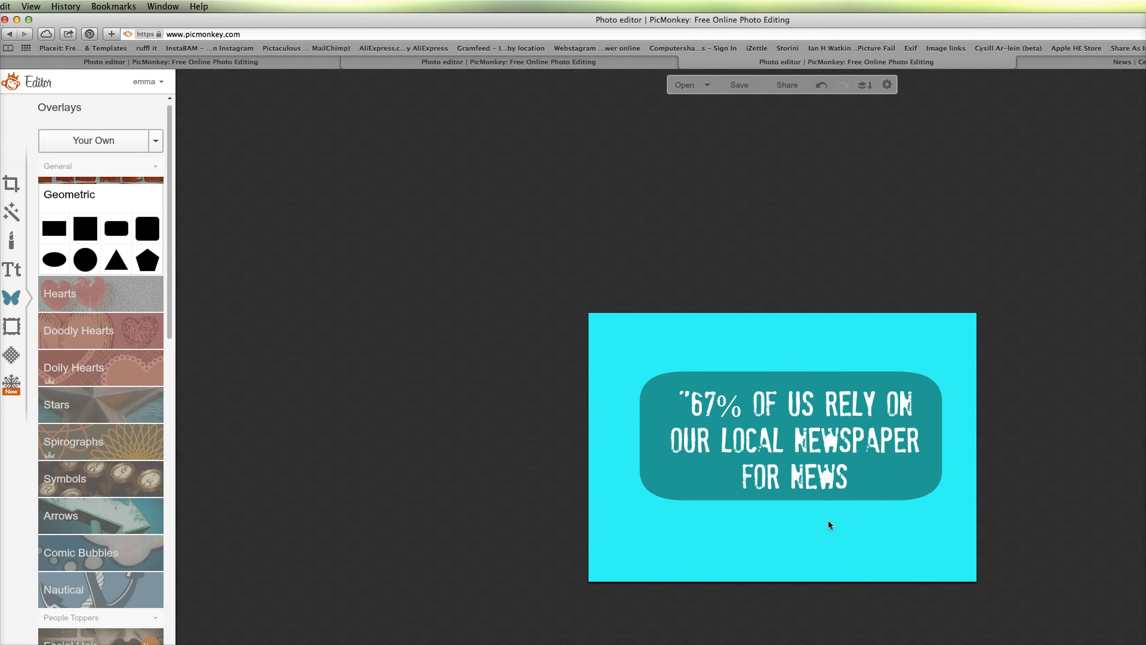
Delete the faded rounded rectangle behind the quote.
{"action": "left_click", "coordinate": [909, 491]}
{"action": "key", "text": "Delete"}
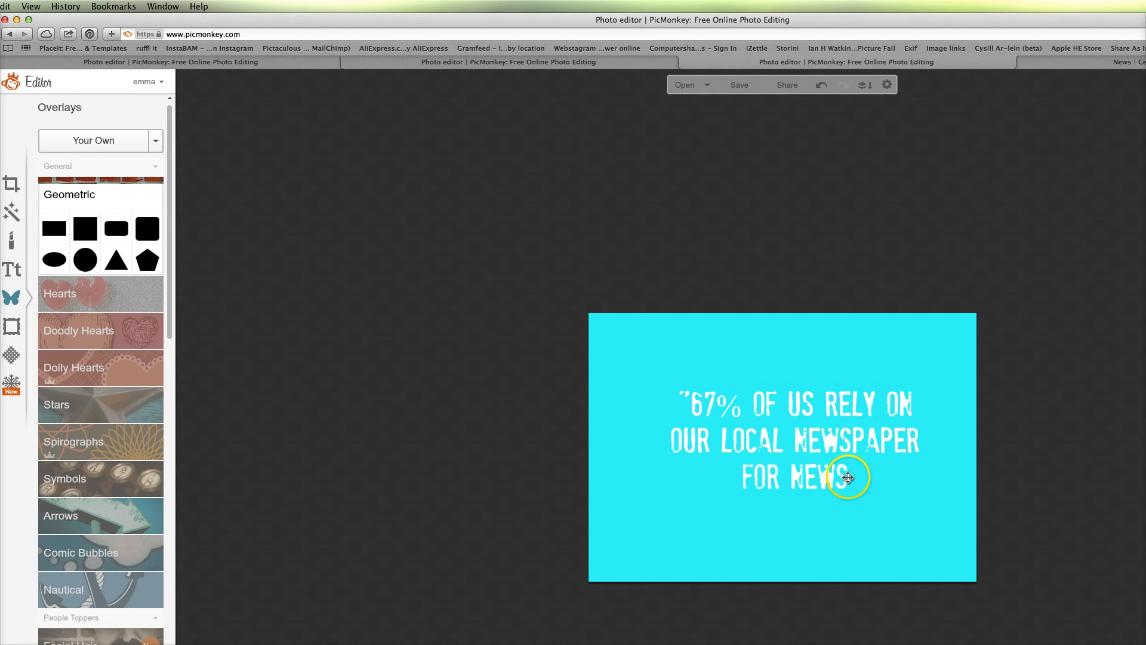
Recolor the whole quote near-black (040404) and deselect the text box.
{"action": "left_click", "coordinate": [846, 477]}
{"action": "left_click", "coordinate": [846, 477]}
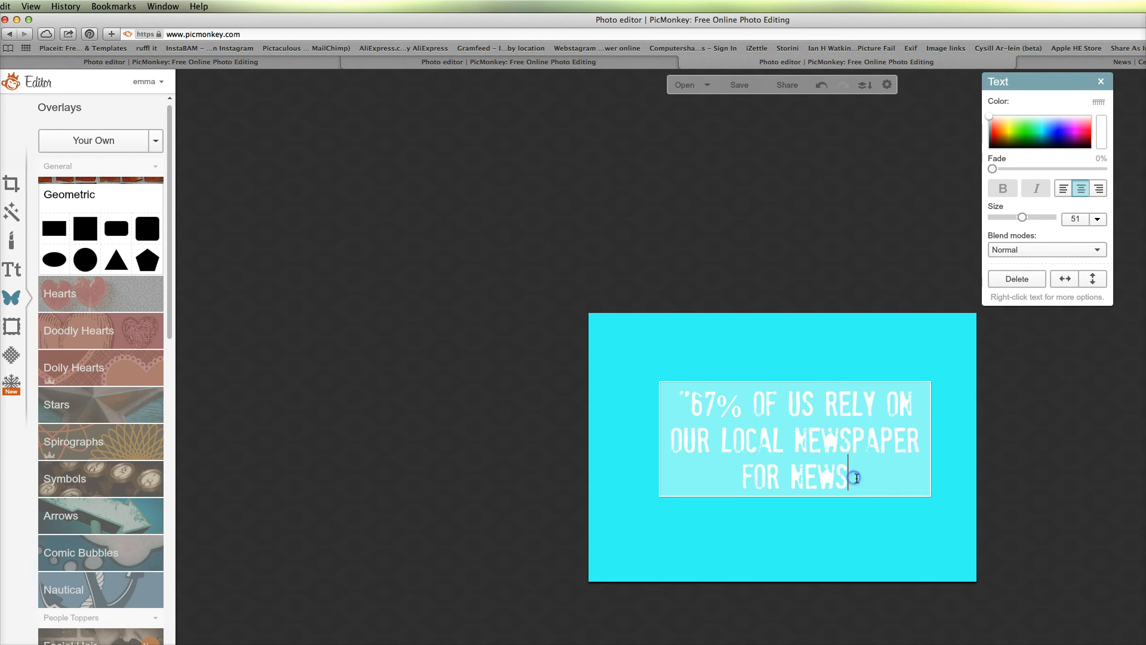
{"action": "key", "text": "super+a"}
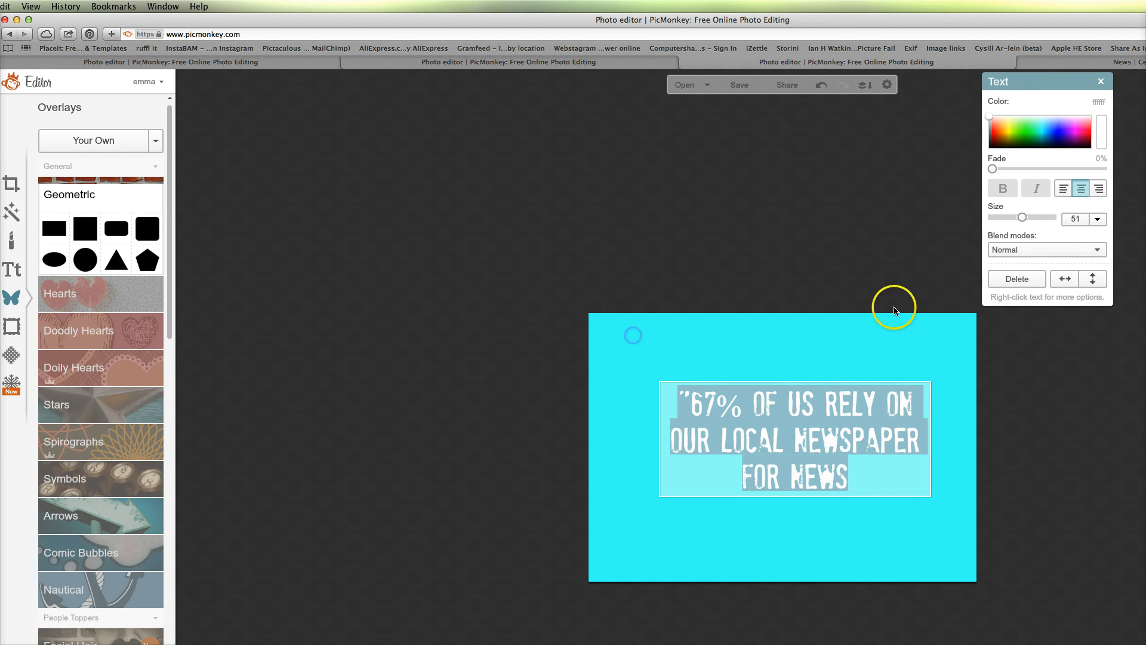
{"action": "left_click", "coordinate": [984, 122]}
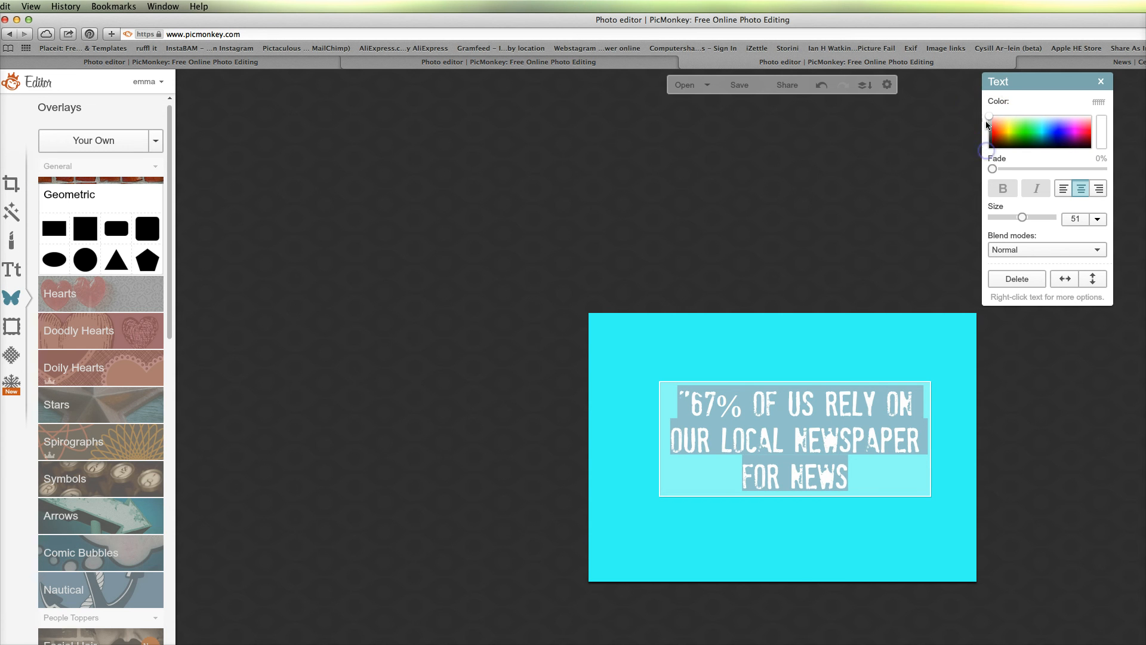
{"action": "left_click_drag", "start_coordinate": [987, 123], "coordinate": [990, 147]}
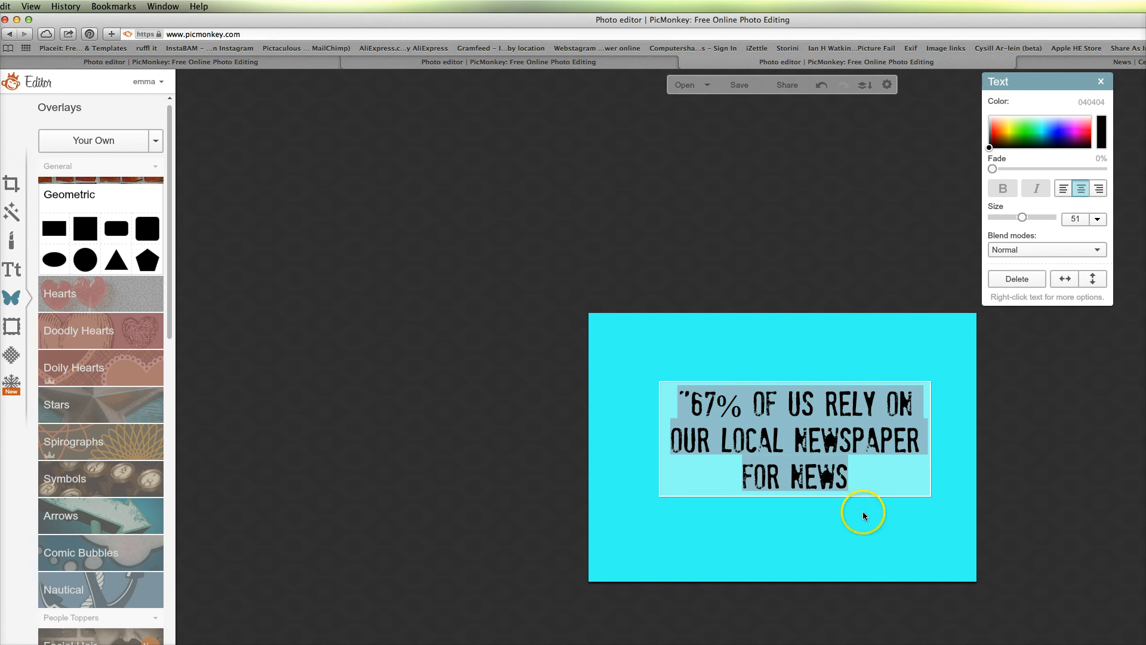
{"action": "left_click", "coordinate": [855, 531]}
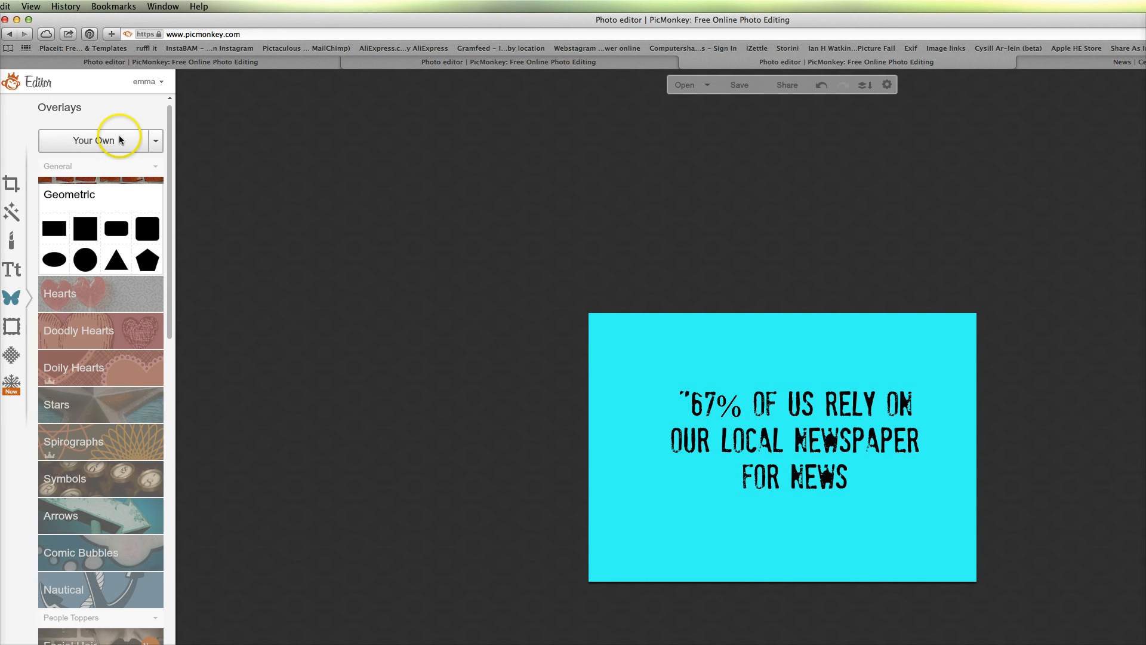
Add a second text box below the right end of the quote reading "Carnegie trust uk".
{"action": "left_click", "coordinate": [13, 272]}
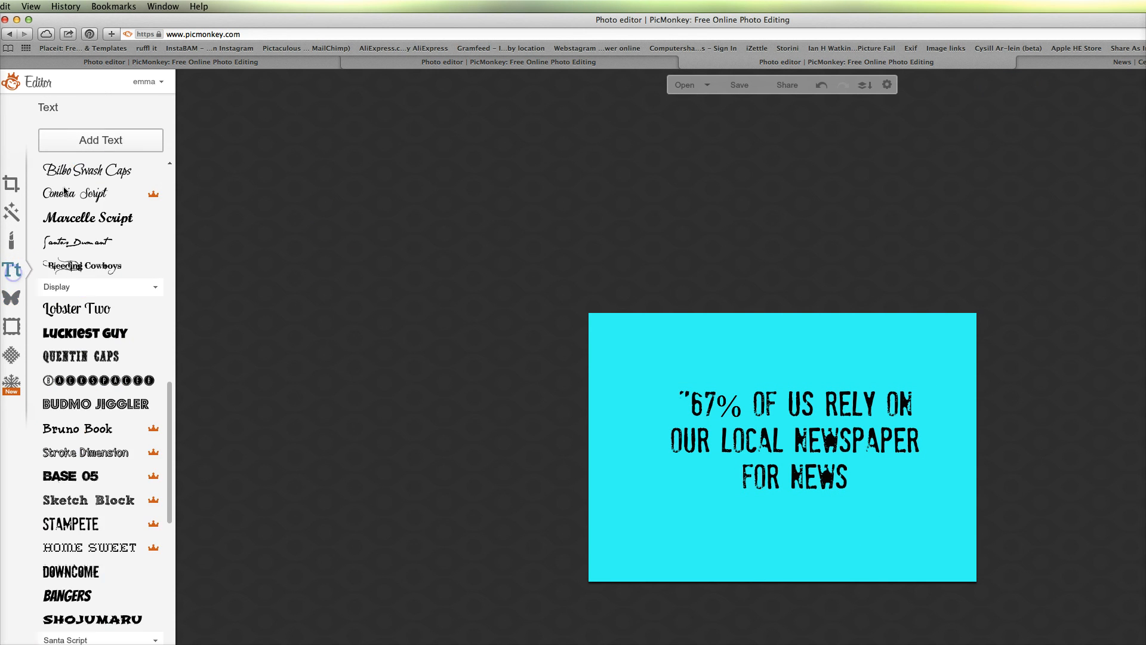
{"action": "left_click", "coordinate": [87, 148]}
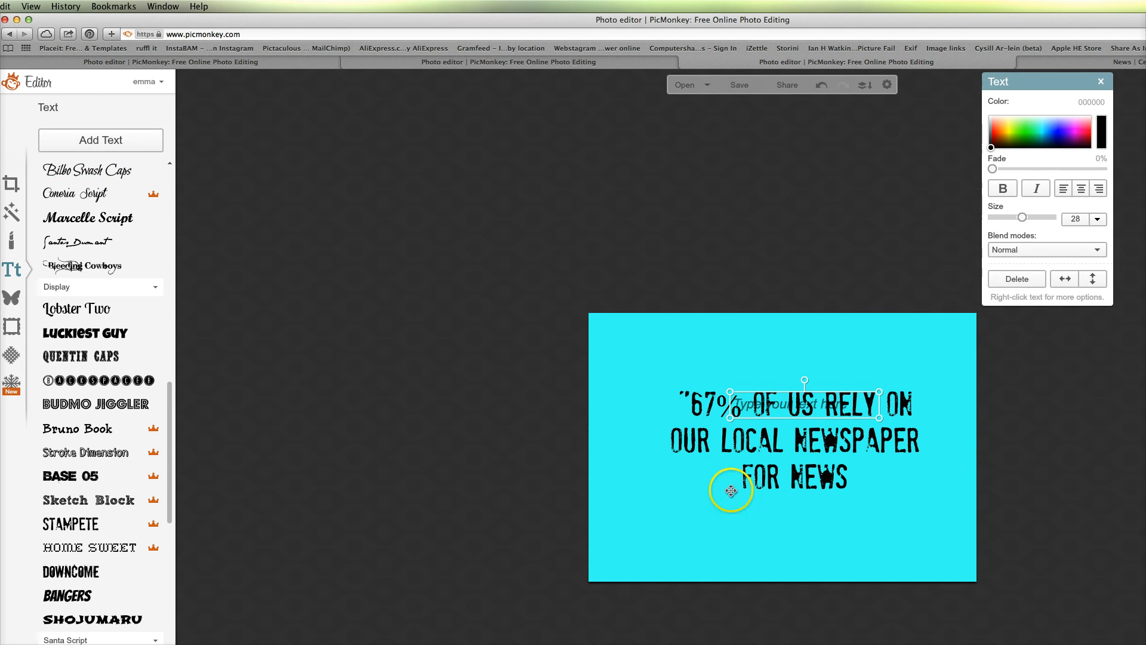
{"action": "left_click_drag", "start_coordinate": [782, 409], "coordinate": [853, 527]}
{"action": "left_click", "coordinate": [853, 527]}
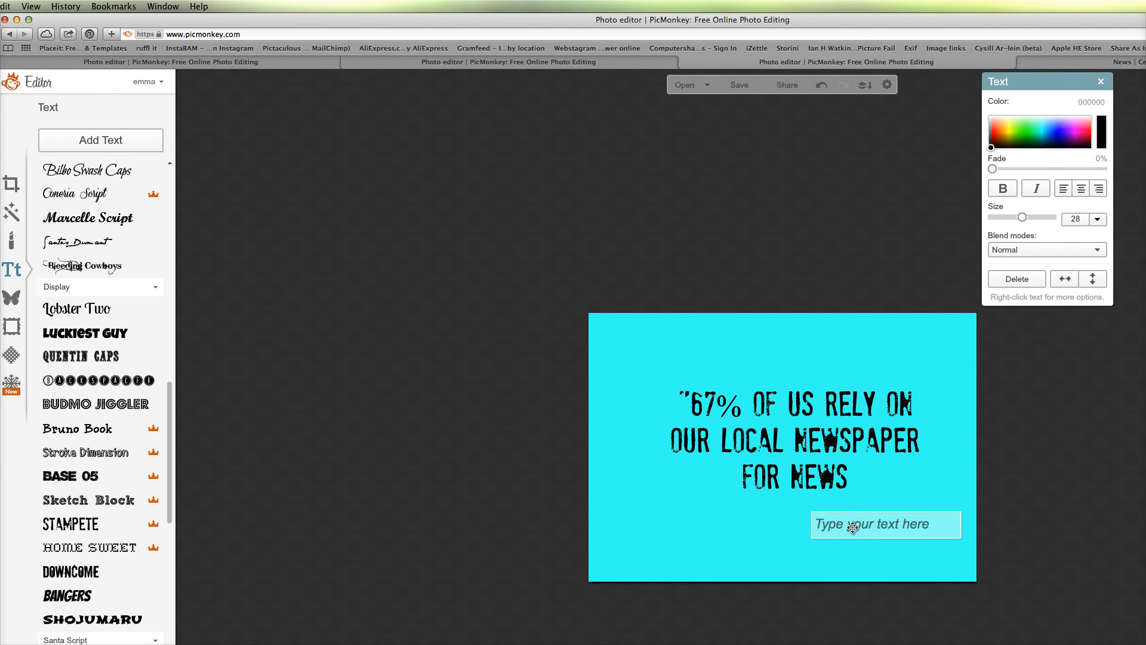
{"action": "type", "text": "Carnegie trust uk"}
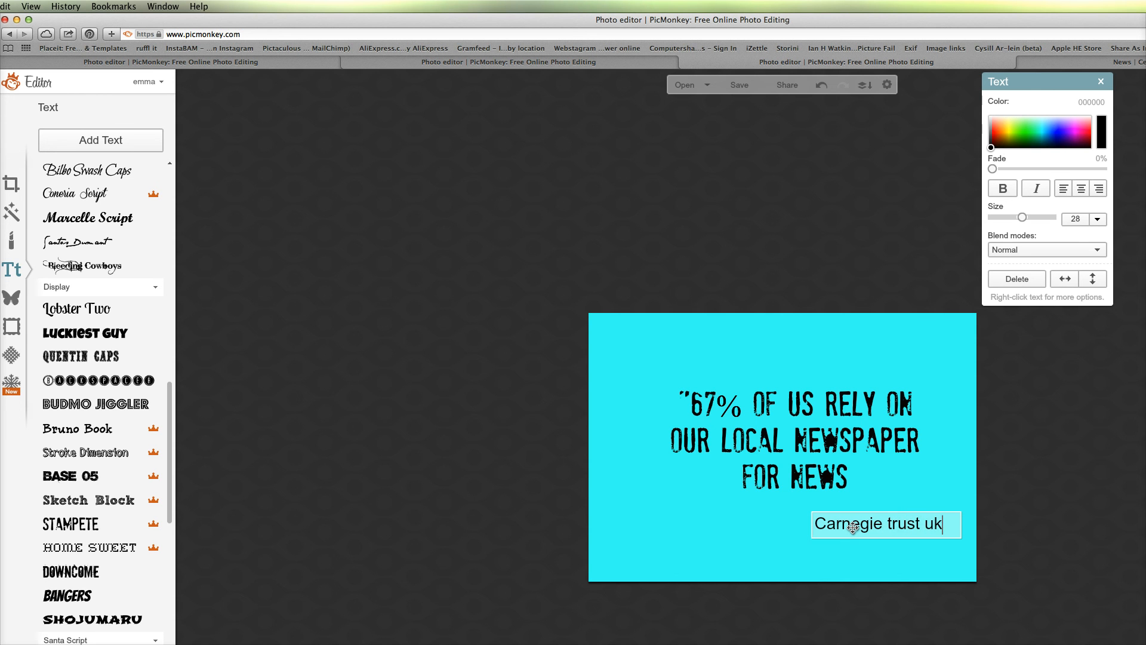
Change the attribution's font to Stampete and scale its text box down below the right end of the quote.
{"action": "left_click", "coordinate": [934, 523]}
{"action": "left_click_drag", "start_coordinate": [913, 521], "coordinate": [298, 515]}
{"action": "left_click", "coordinate": [99, 573]}
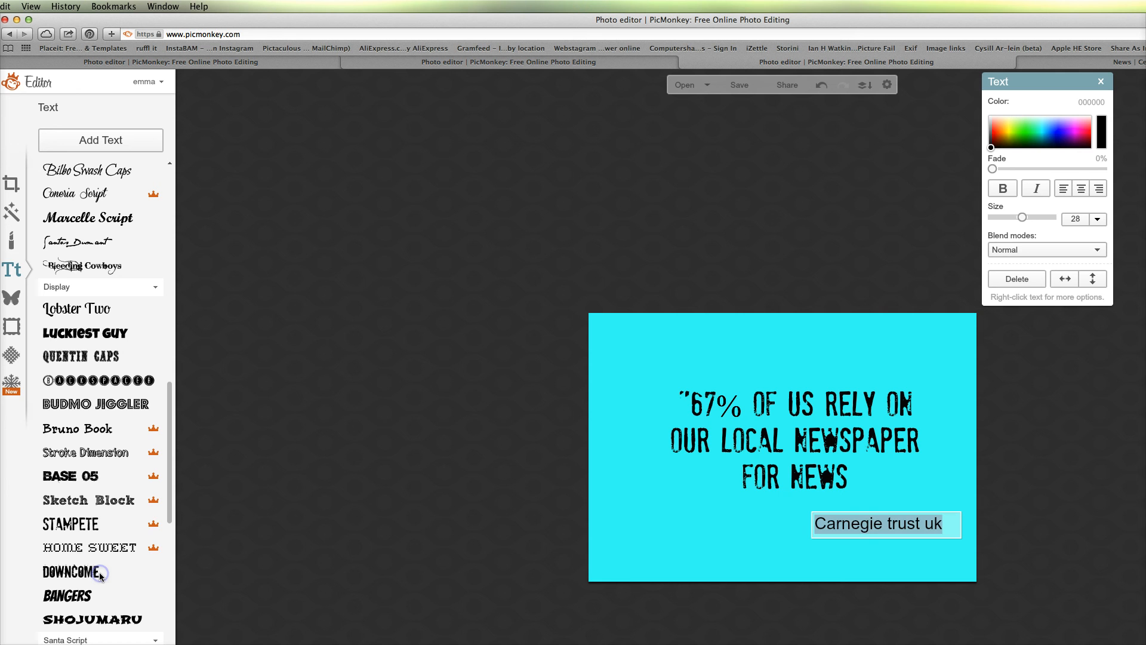
{"action": "left_click", "coordinate": [81, 524]}
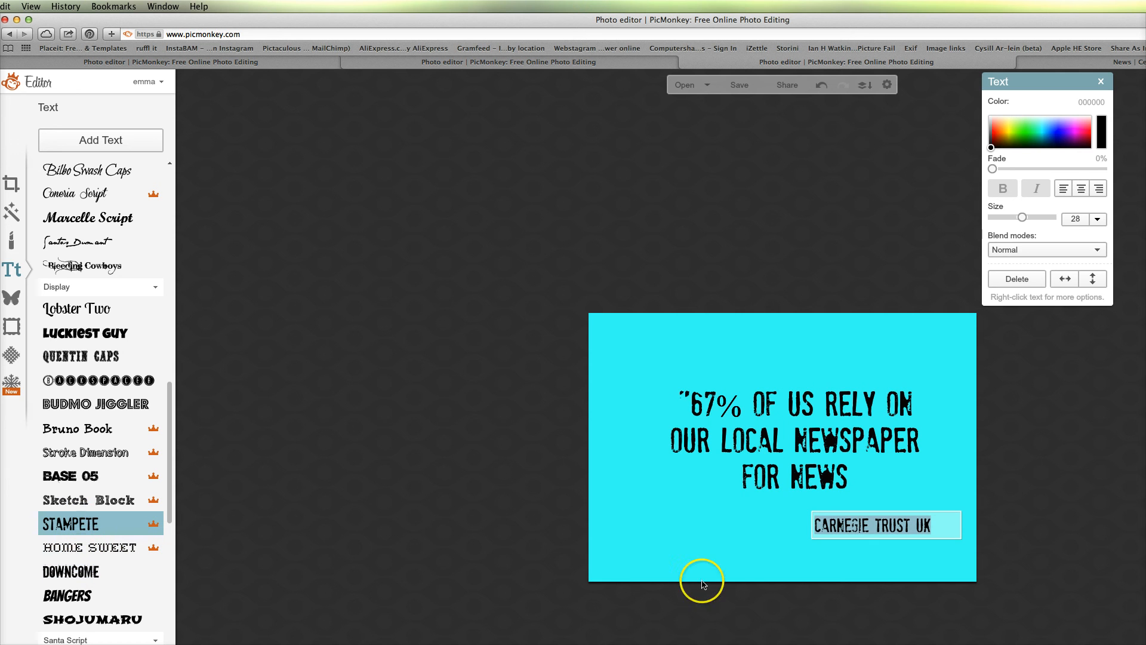
{"action": "left_click", "coordinate": [959, 535]}
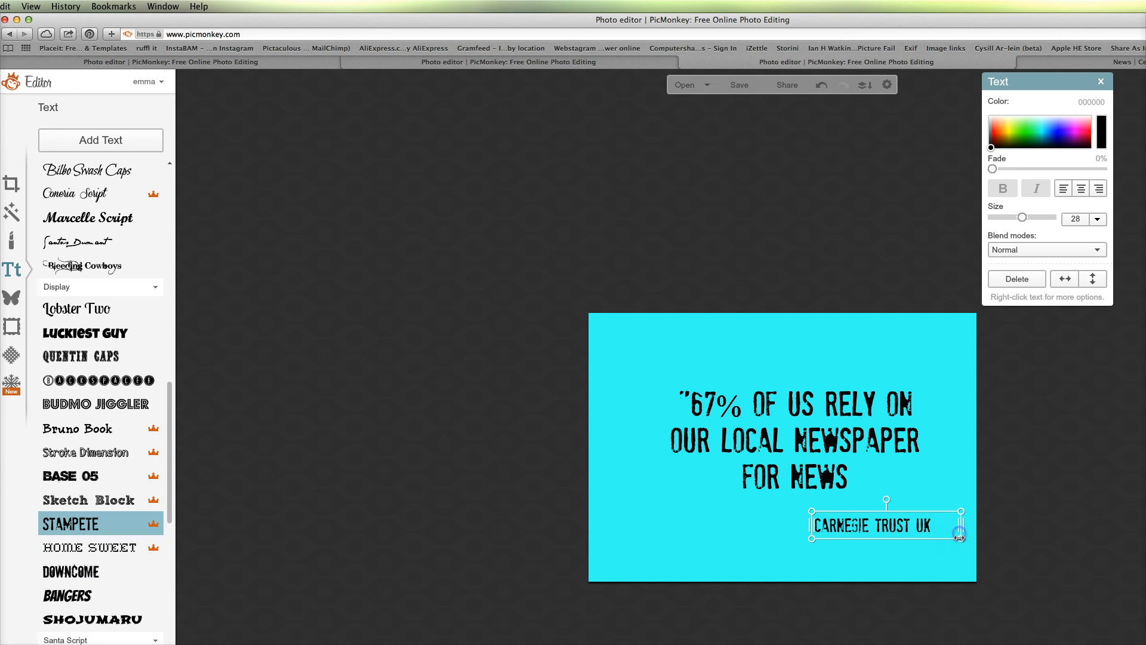
{"action": "left_click_drag", "start_coordinate": [956, 539], "coordinate": [917, 523]}
Add a closing quotation mark after "NEWS" in the quote and deselect the text.
{"action": "left_click", "coordinate": [855, 475]}
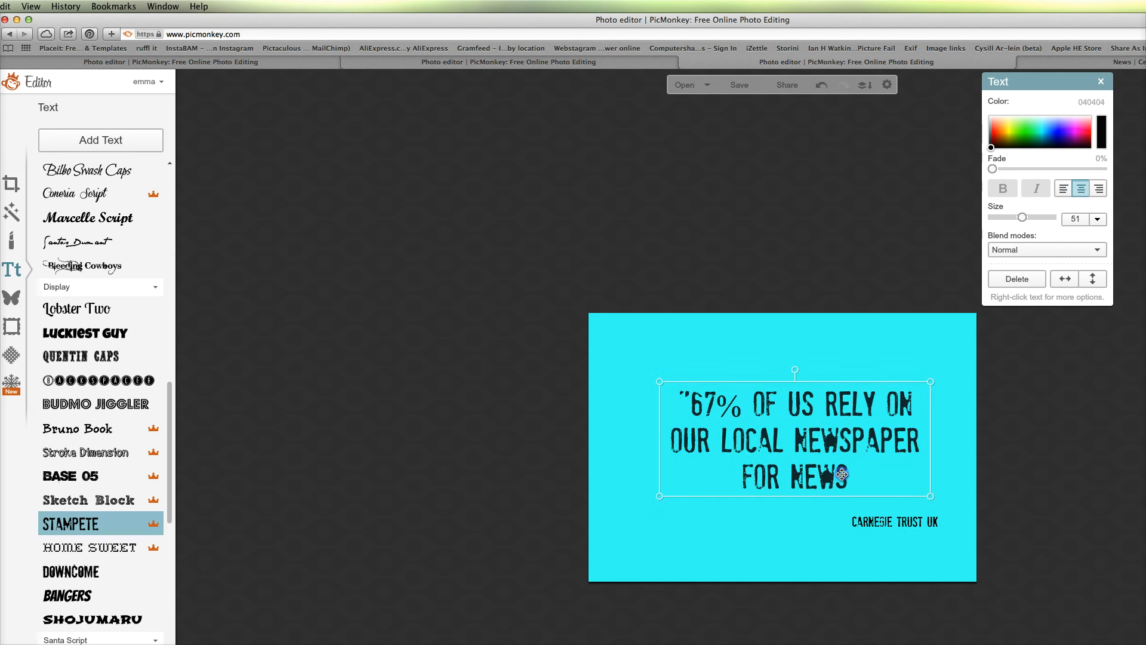
{"action": "left_click", "coordinate": [854, 475]}
{"action": "left_click", "coordinate": [855, 475]}
{"action": "type", "text": "\""}
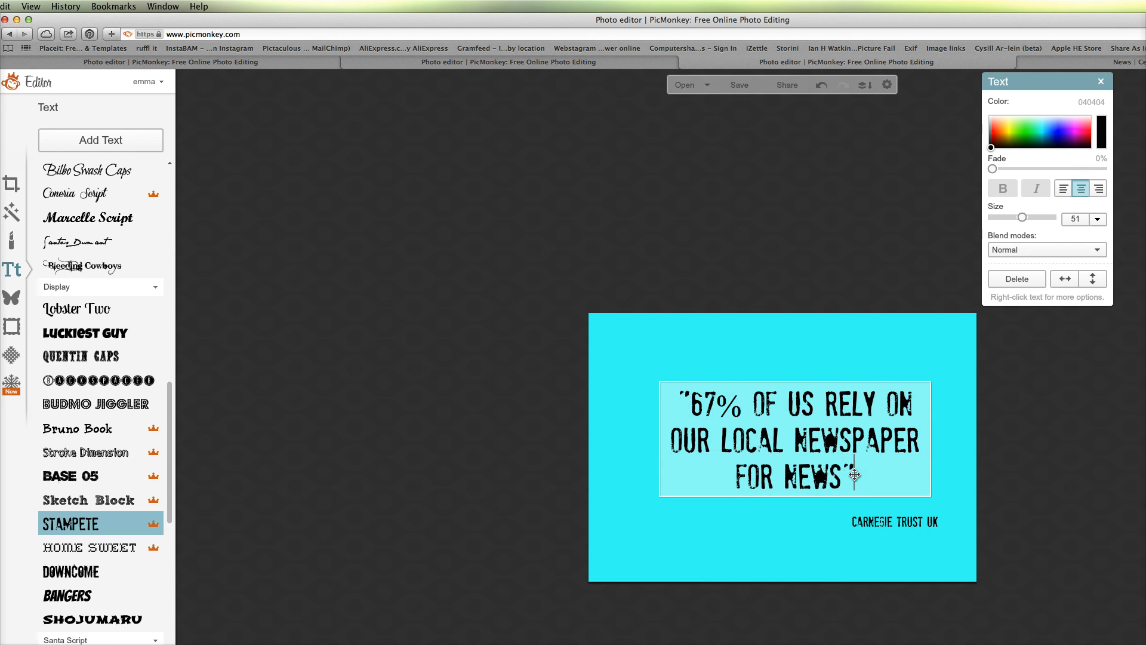
{"action": "left_click", "coordinate": [836, 540]}
{"action": "left_click", "coordinate": [783, 541]}
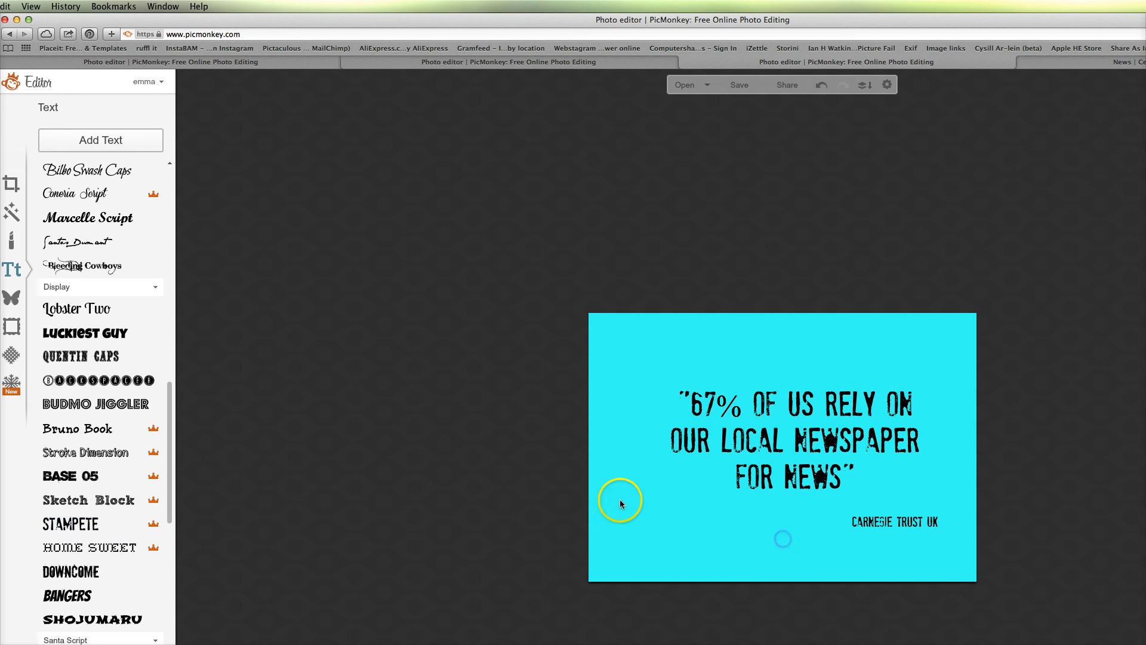
Start saving the image to the computer in .png format and open its file name for editing.
{"action": "left_click", "coordinate": [740, 90]}
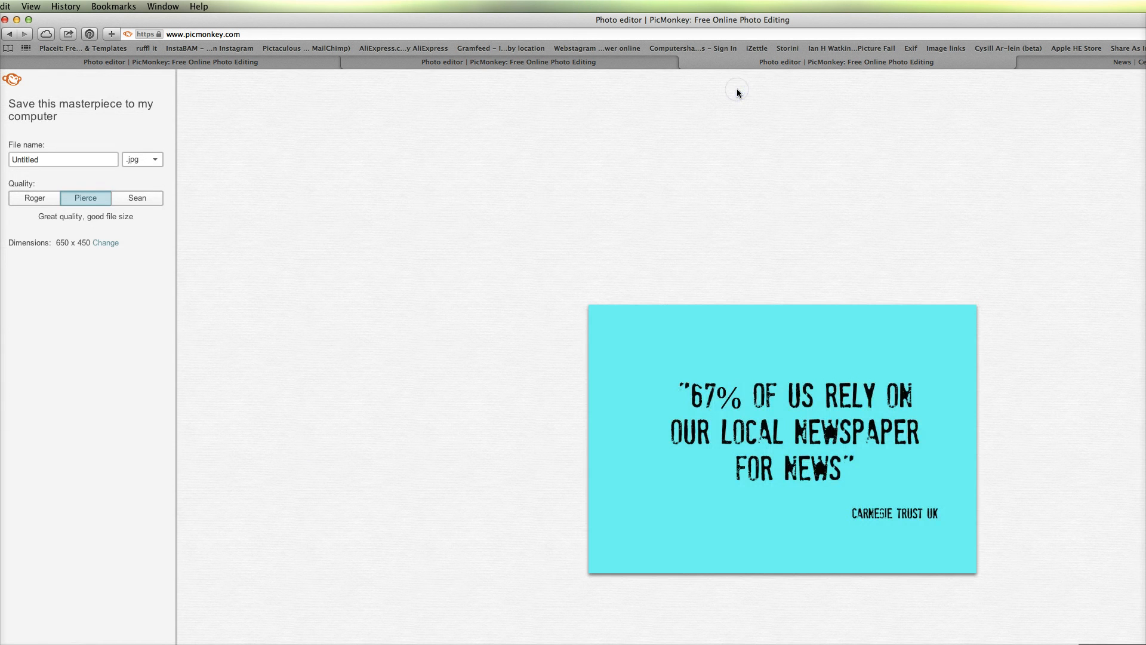
{"action": "left_click", "coordinate": [156, 160]}
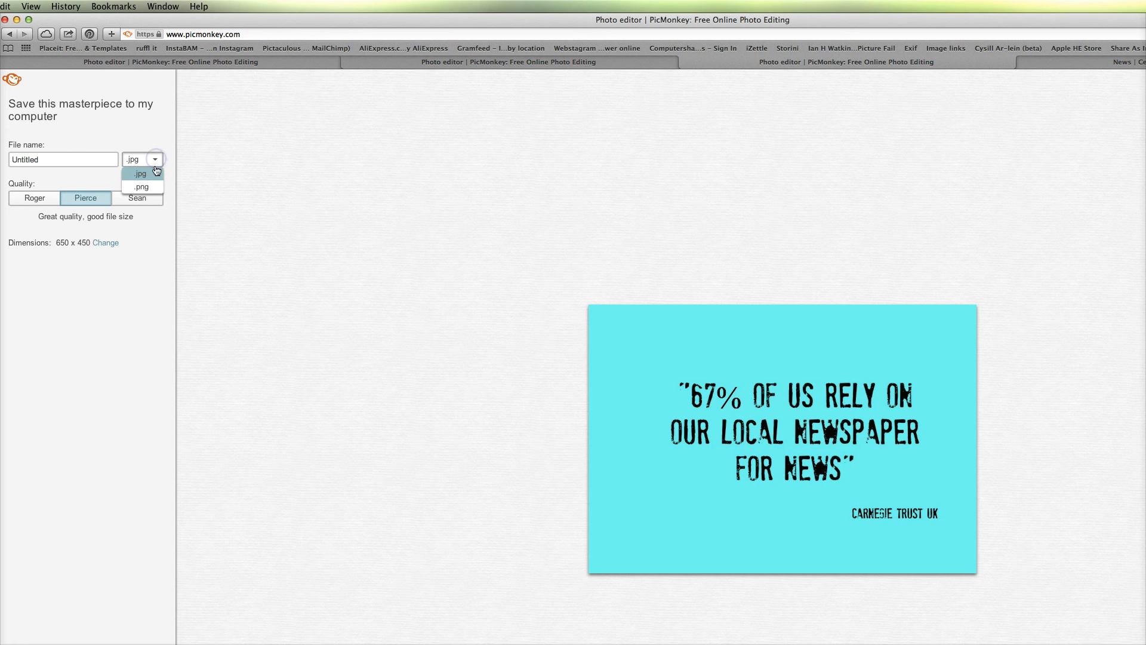
{"action": "left_click", "coordinate": [154, 187]}
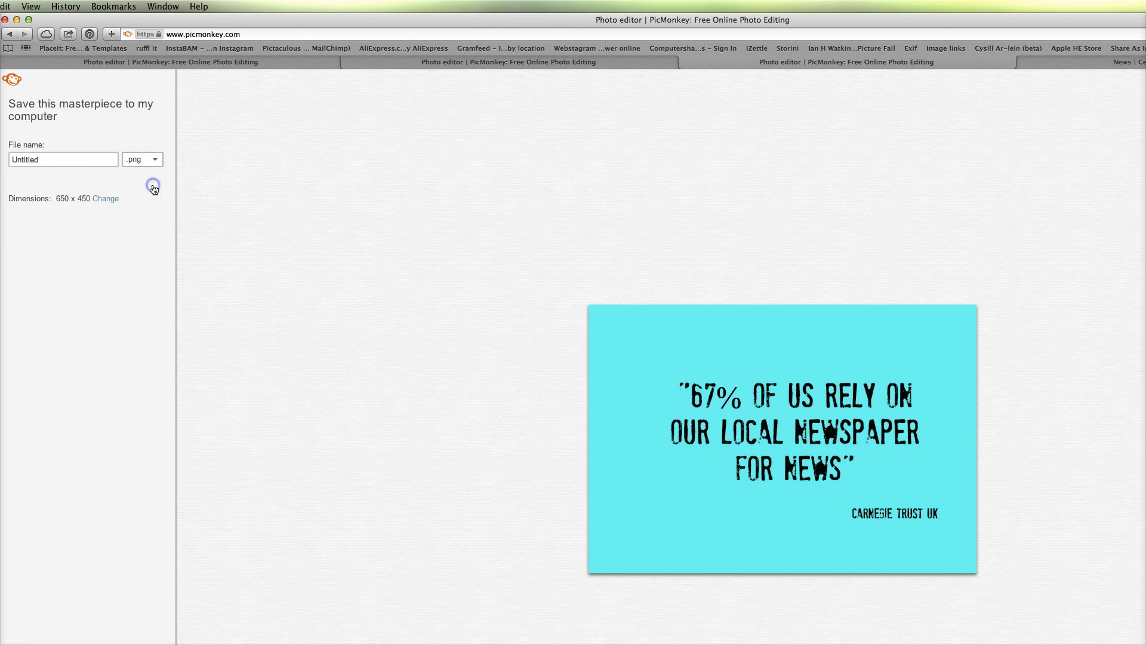
{"action": "double_click", "coordinate": [75, 161]}
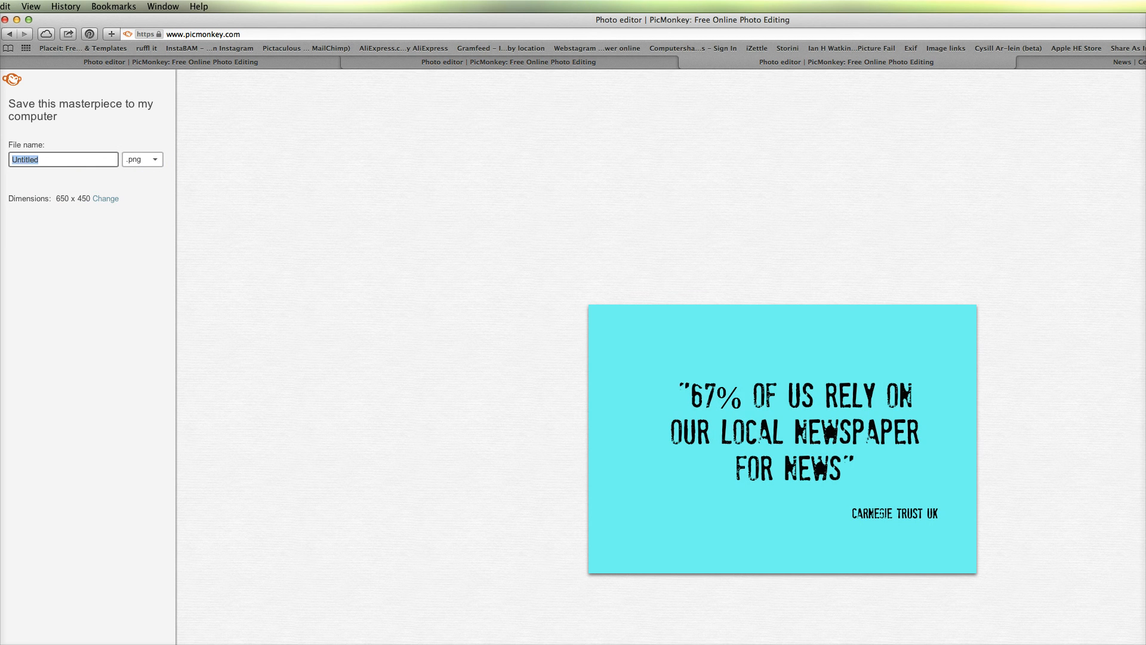